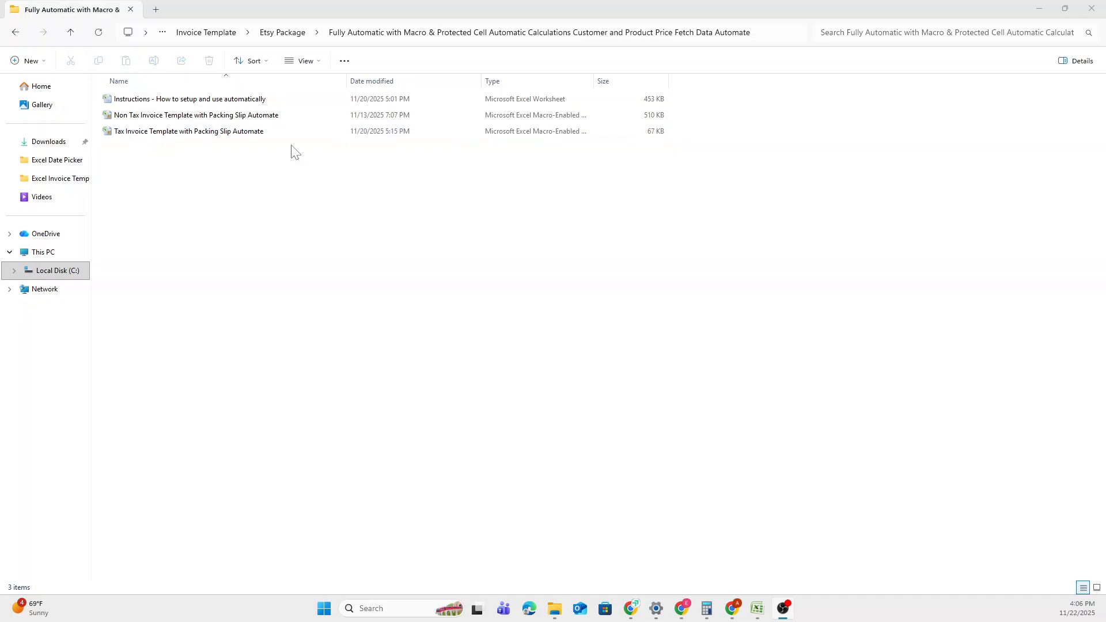
Read the Instructions workbook's macro, protection and invoice generation steps, then close it.
mouse_move(754, 606)
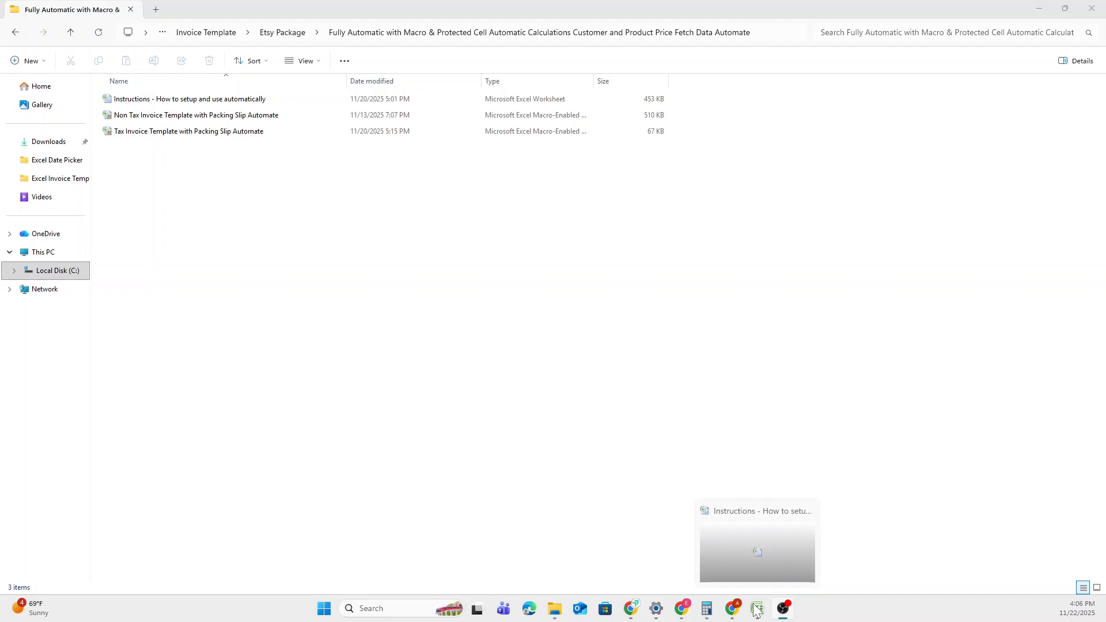
left_click(751, 570)
scroll(279, 253, "up", 15)
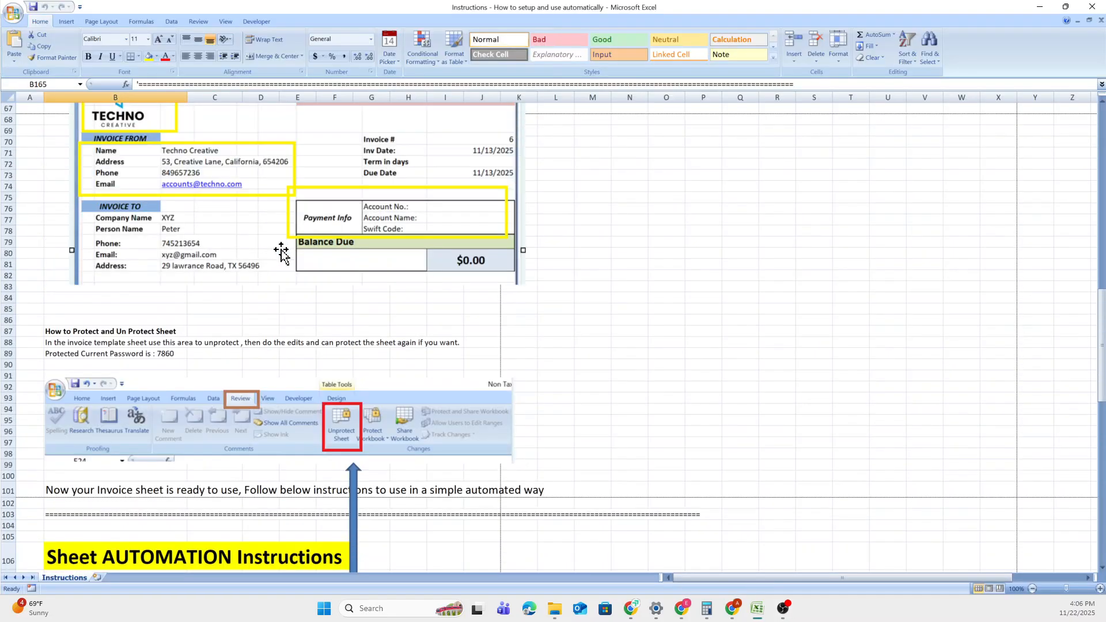
scroll(279, 254, "up", 9)
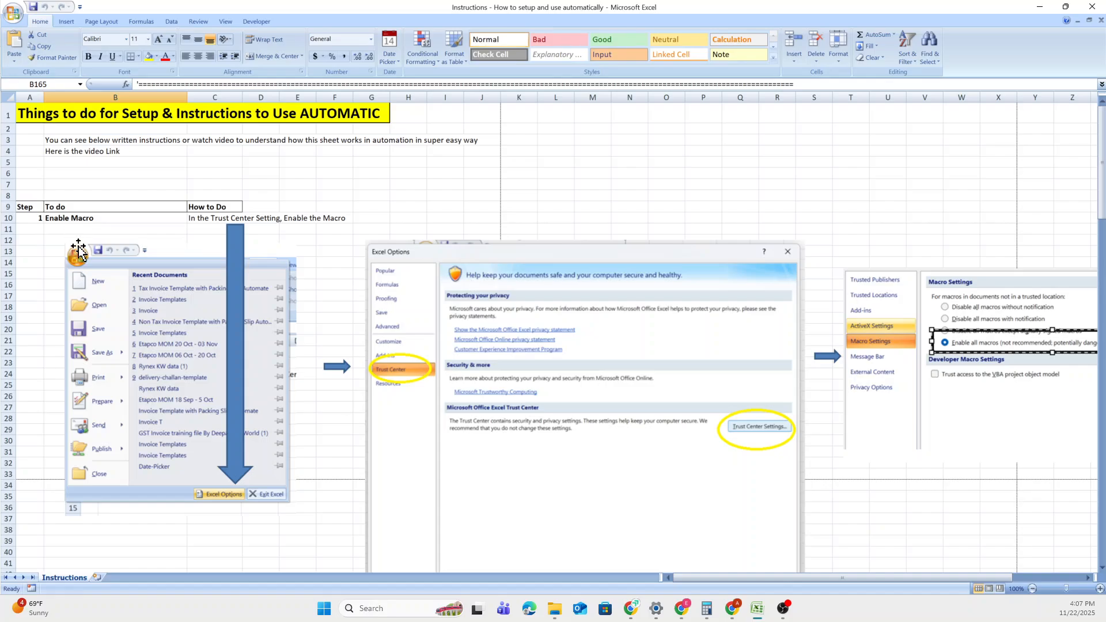
scroll(155, 305, "down", 10)
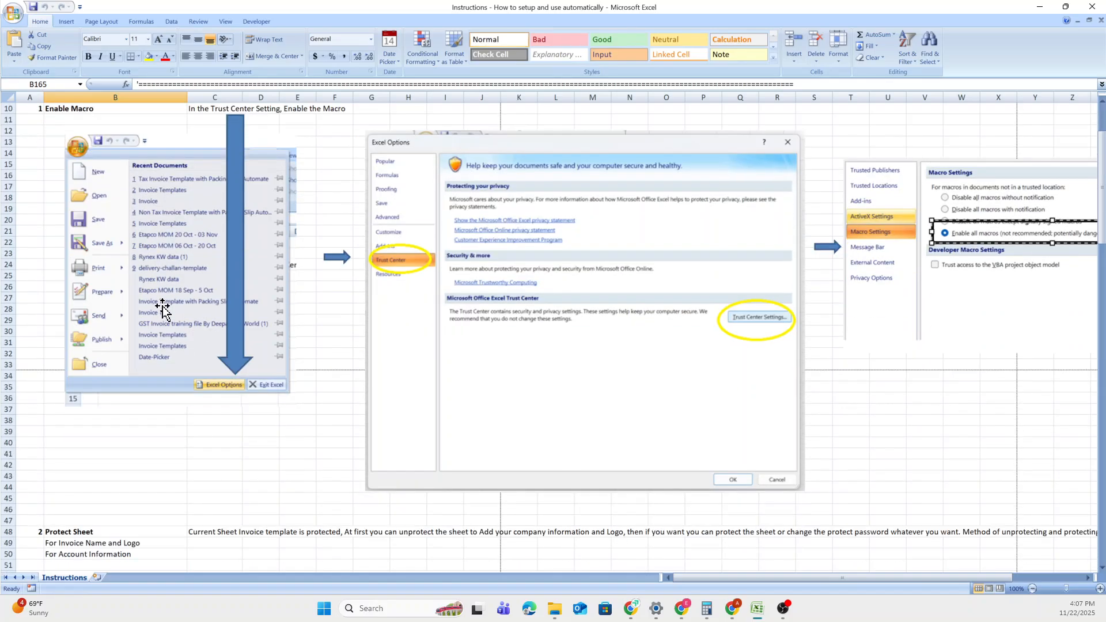
scroll(157, 313, "down", 20)
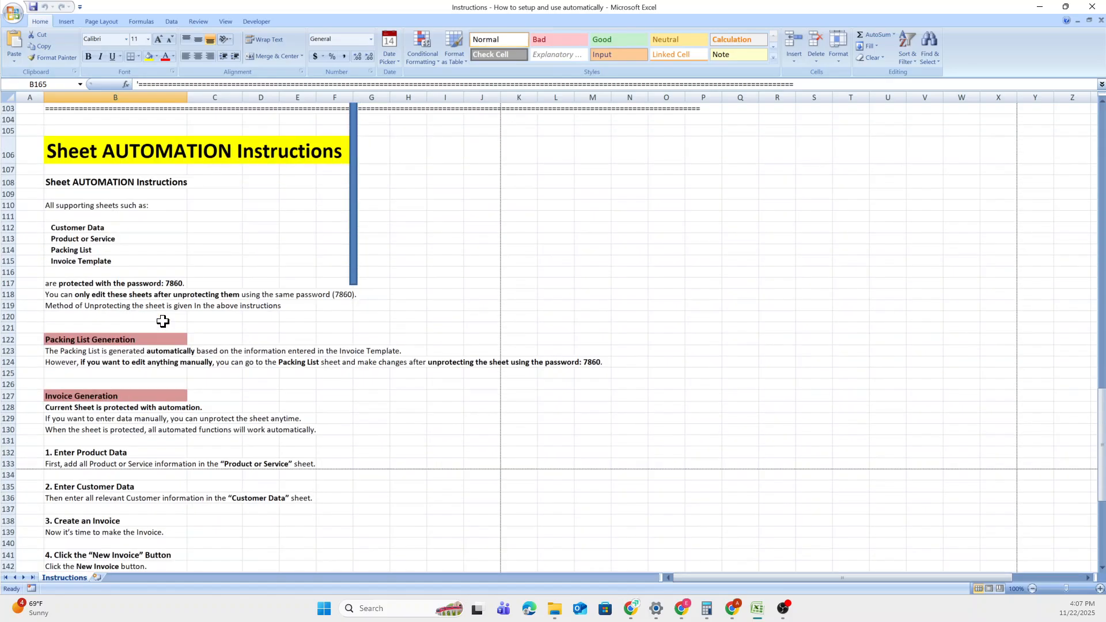
scroll(163, 320, "down", 7)
scroll(190, 314, "up", 8)
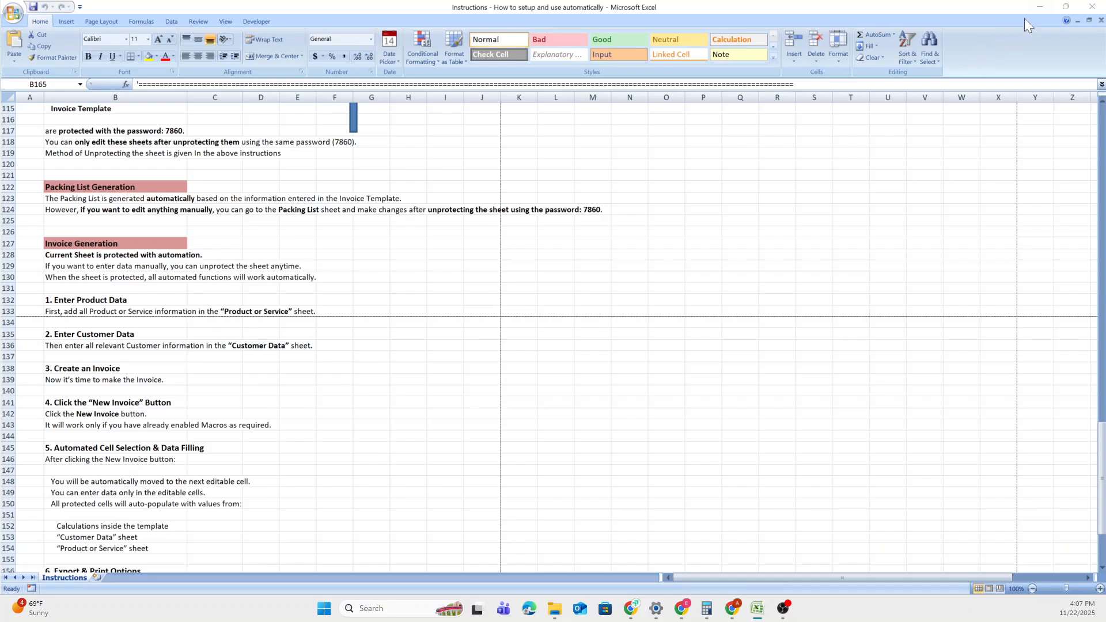
left_click(1036, 7)
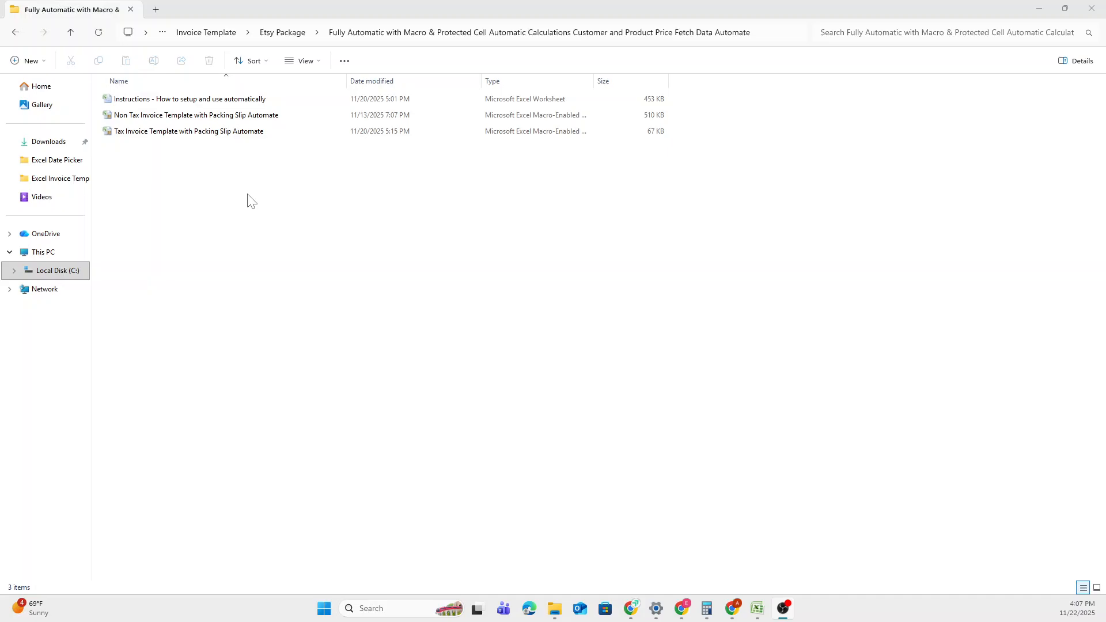
Open the Tax Invoice Template workbook and try New Invoice, which fails with a macro error.
double_click(238, 136)
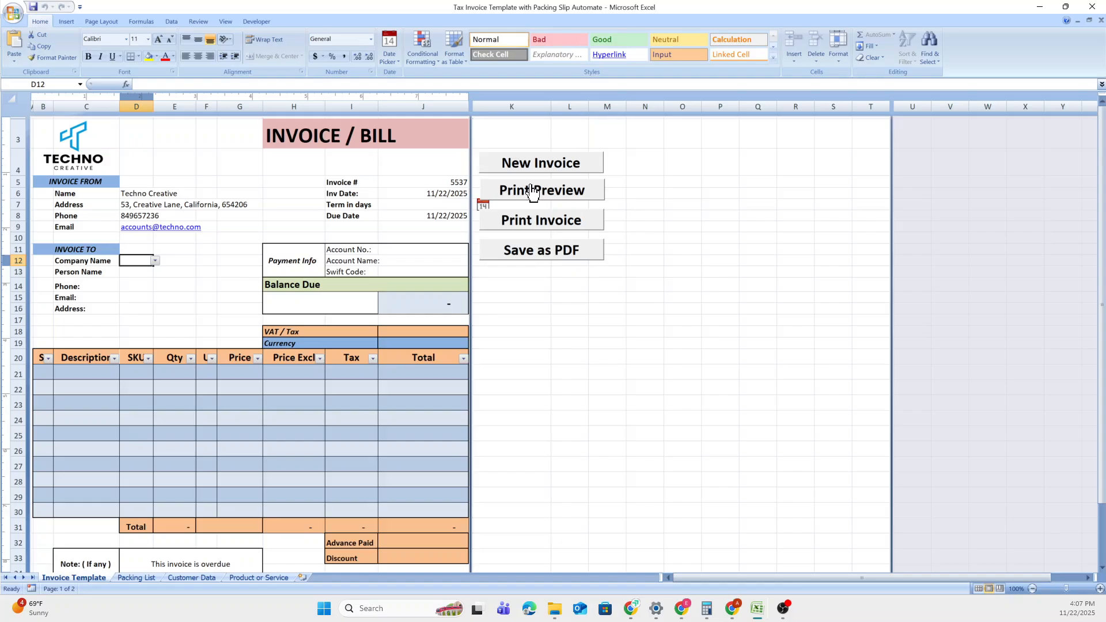
left_click(536, 165)
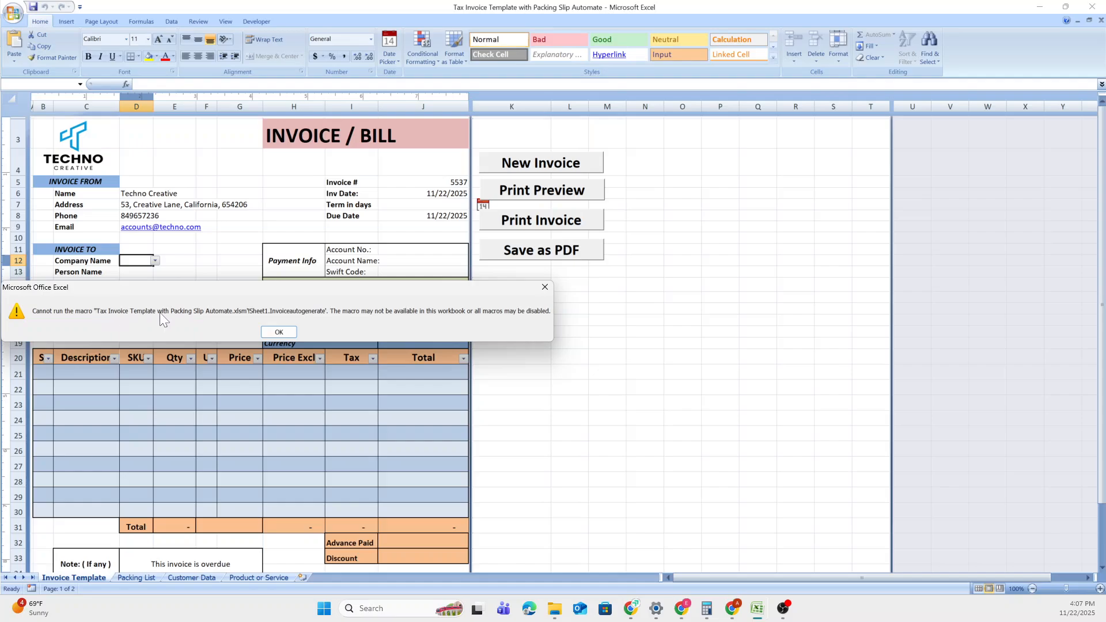
Dismiss the error and set the Trust Center macro setting to Enable all macros.
left_click(278, 332)
left_click(14, 14)
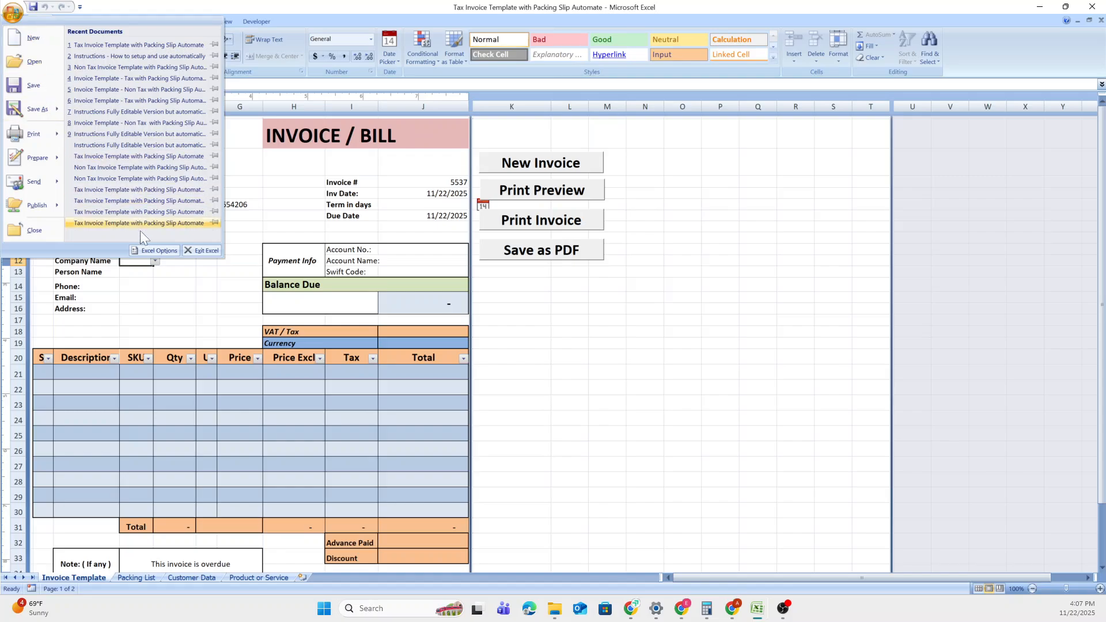
left_click(153, 250)
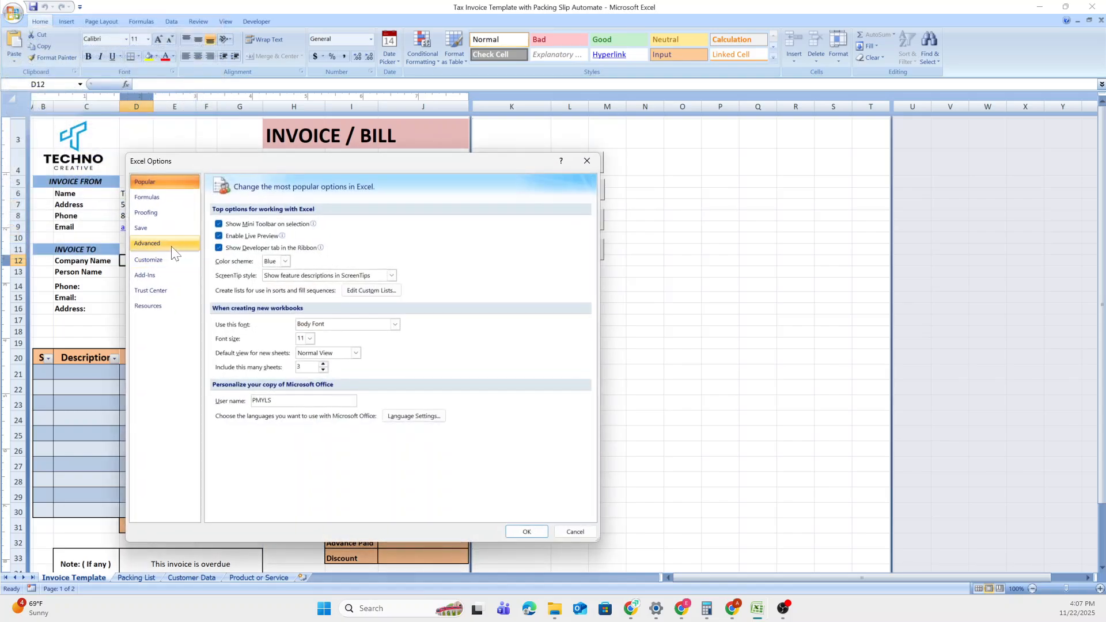
left_click(176, 291)
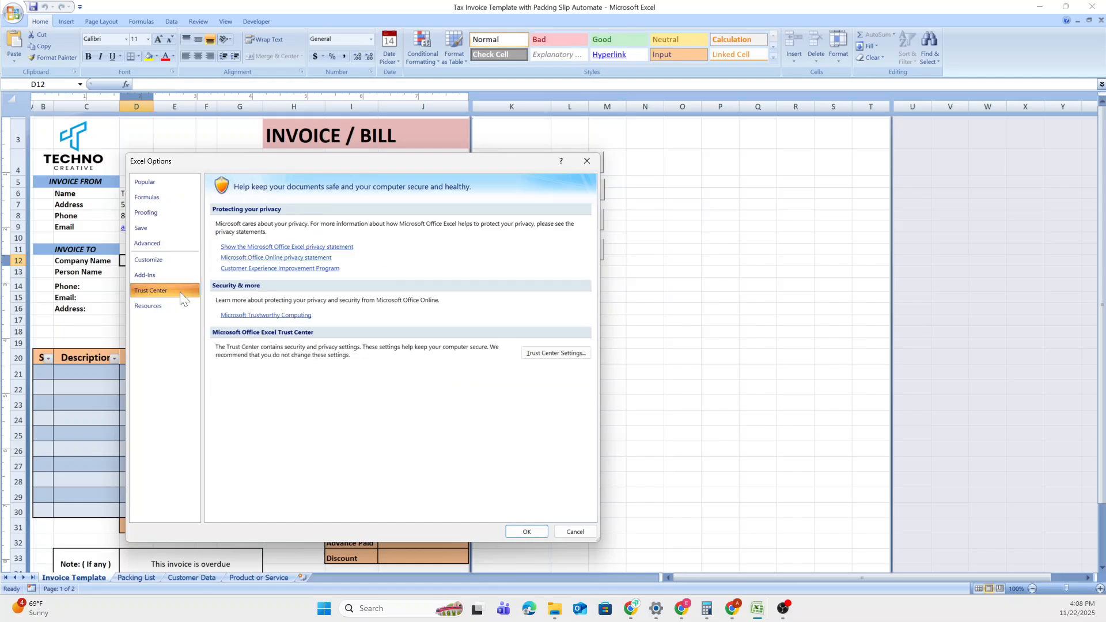
left_click(569, 352)
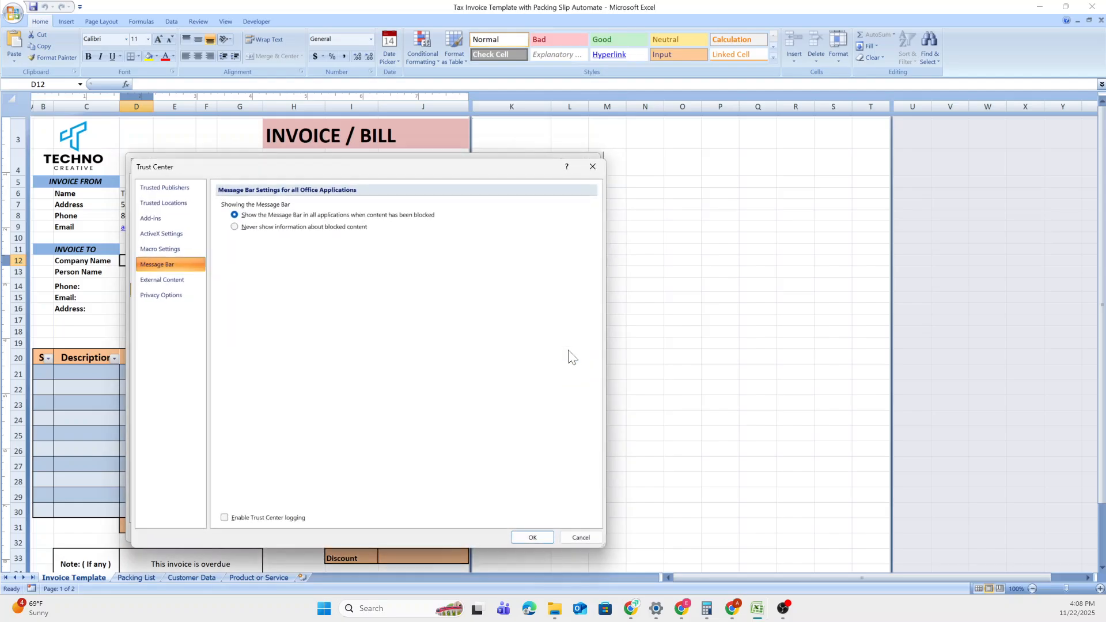
left_click(164, 247)
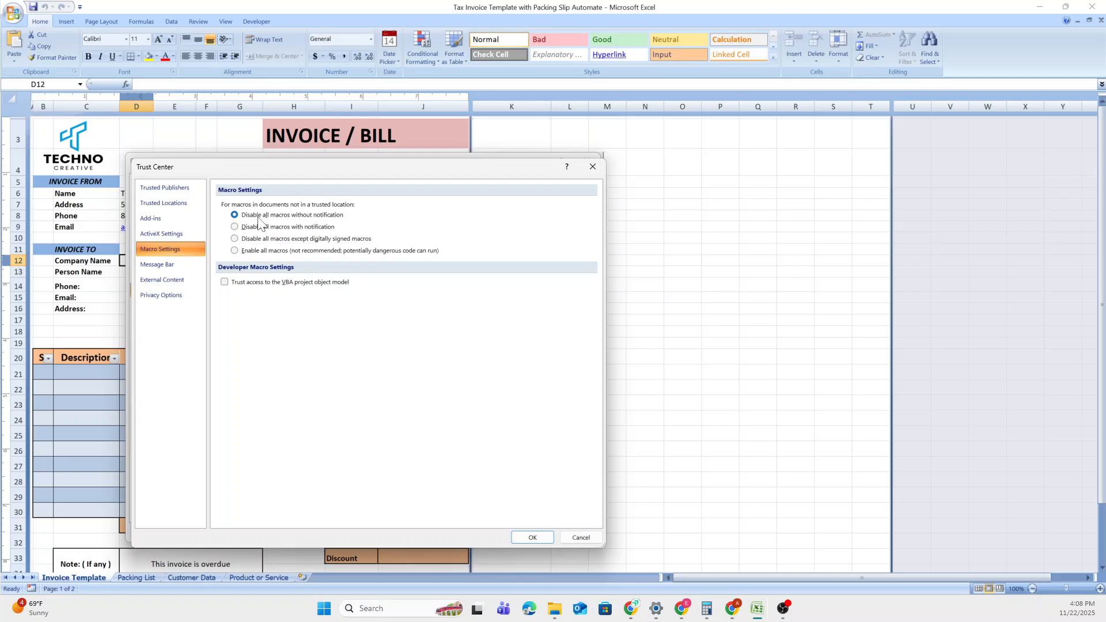
left_click(242, 252)
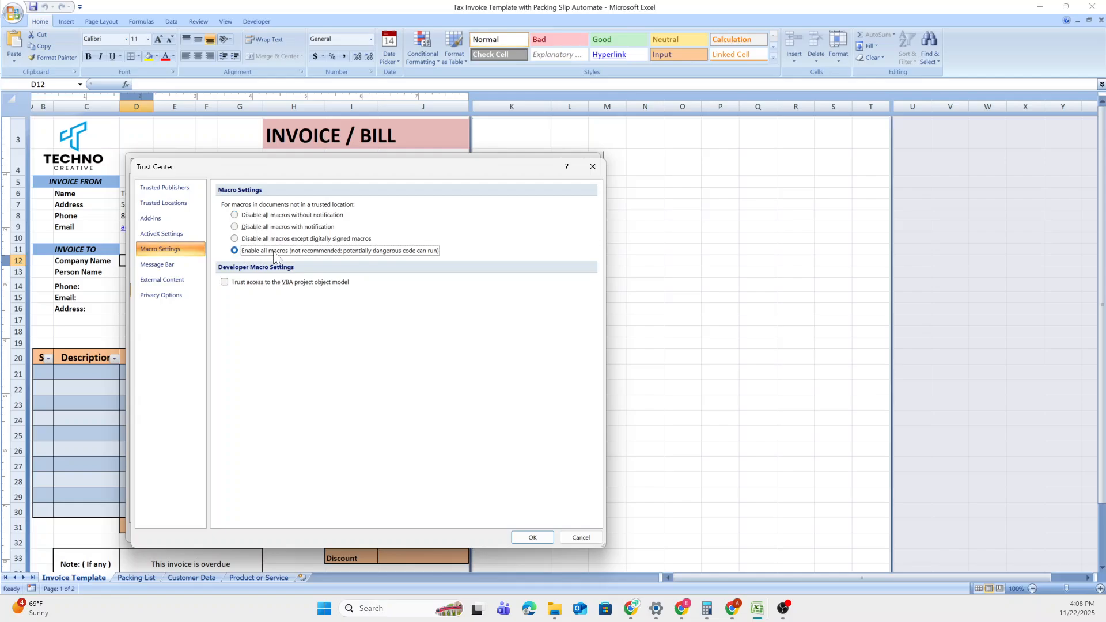
left_click(531, 537)
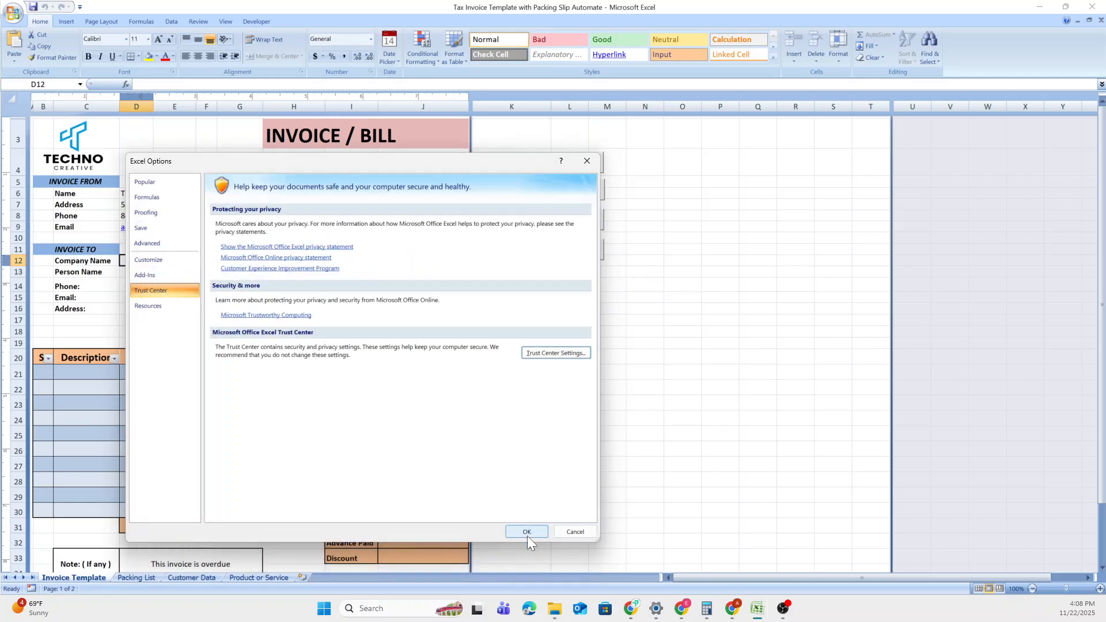
left_click(527, 531)
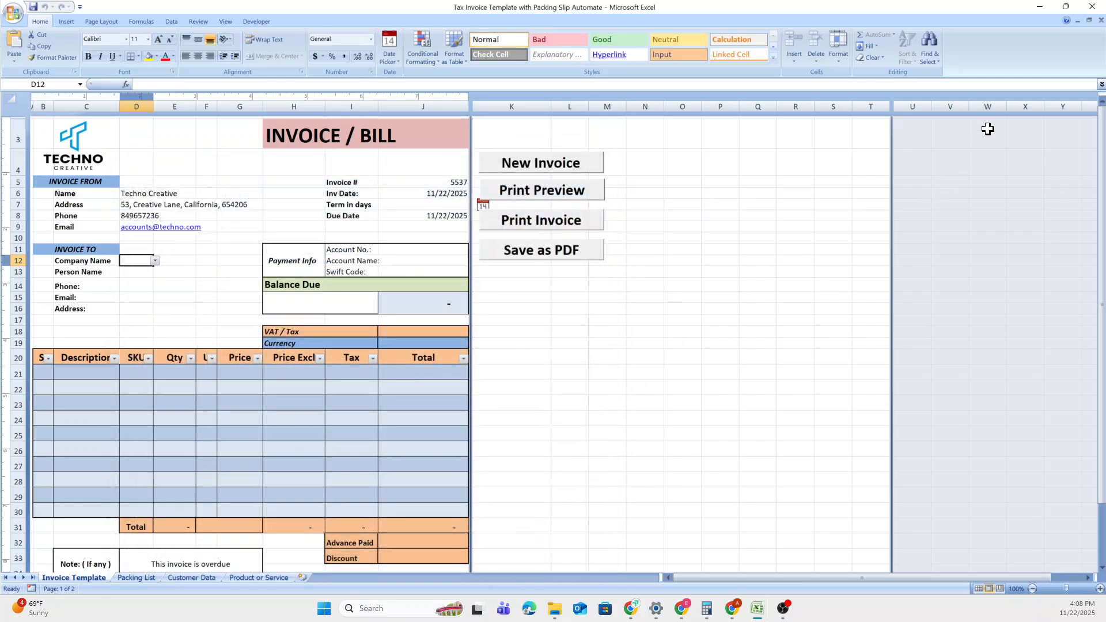
Save and close the workbook, then reopen Tax Invoice Template from its folder.
left_click(1094, 6)
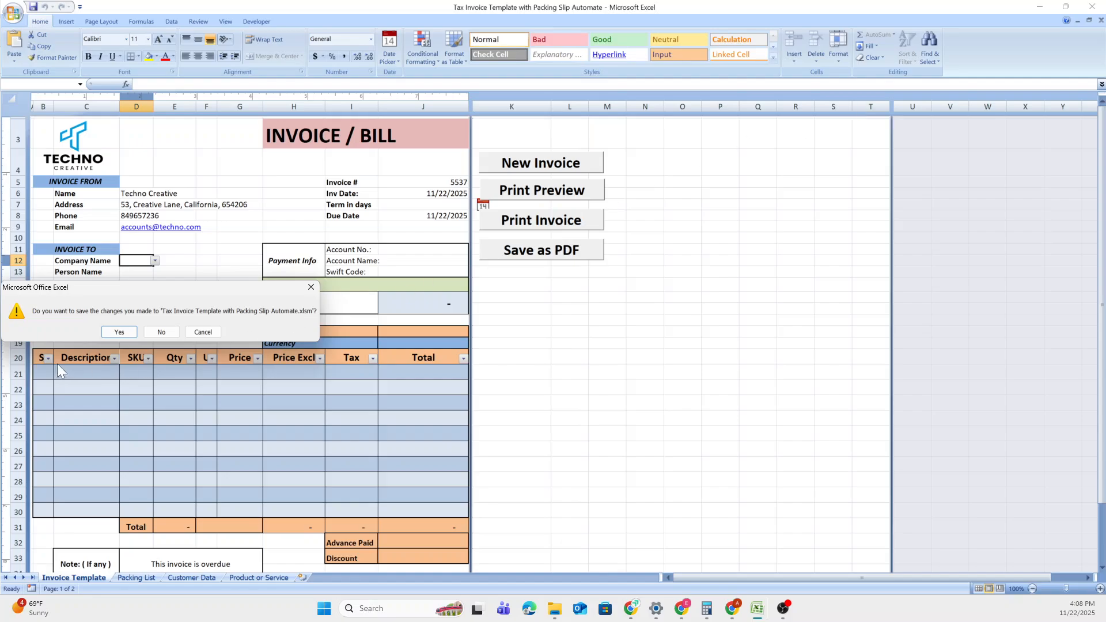
left_click(121, 331)
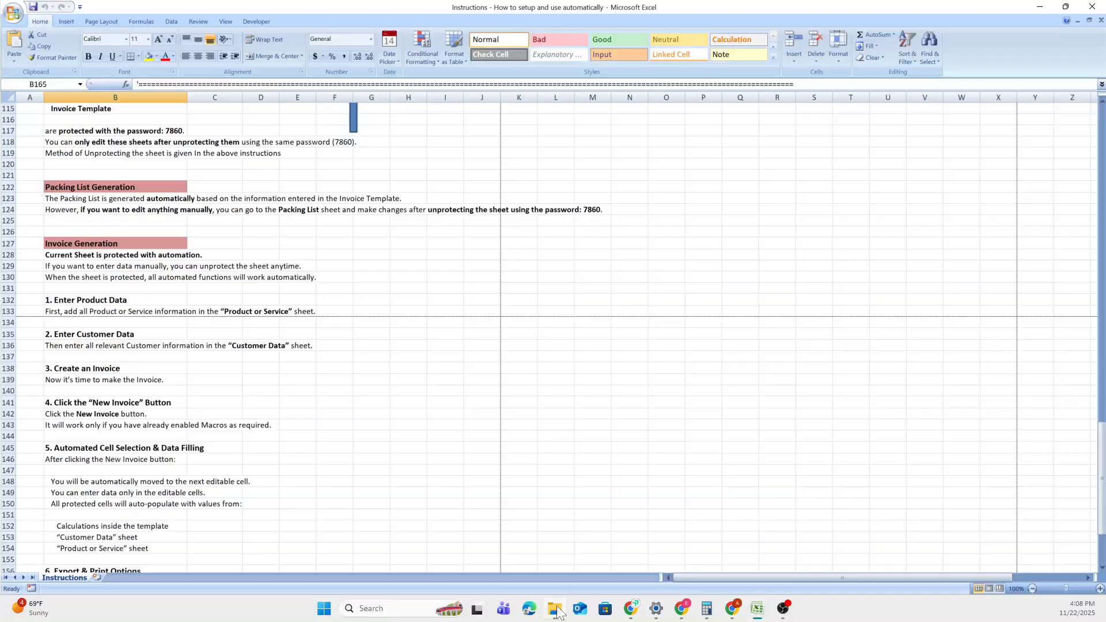
left_click(554, 610)
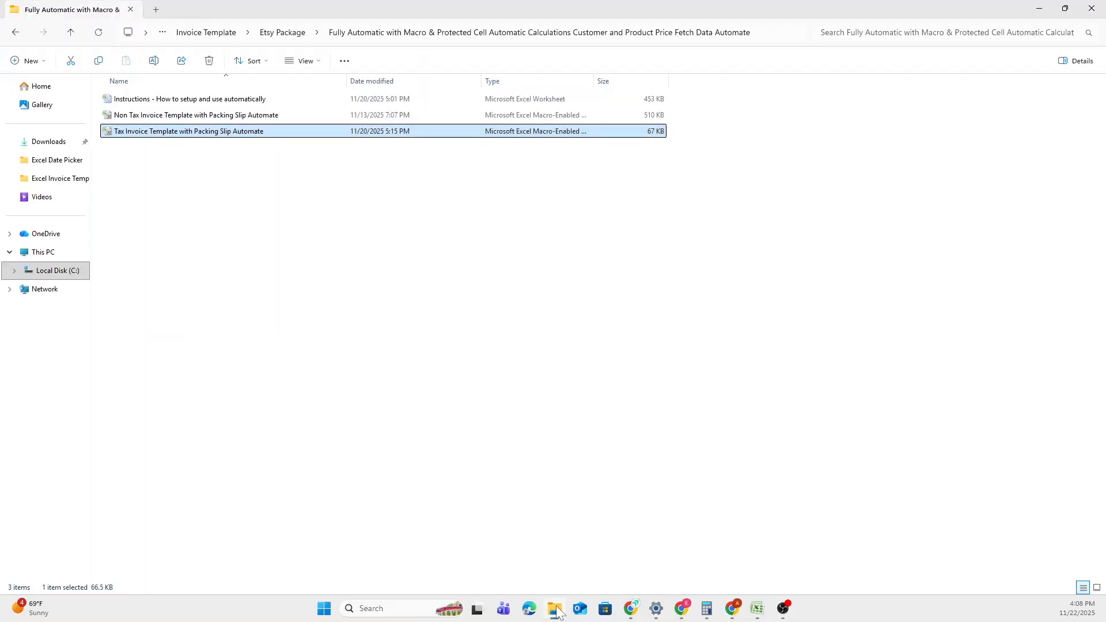
double_click(246, 131)
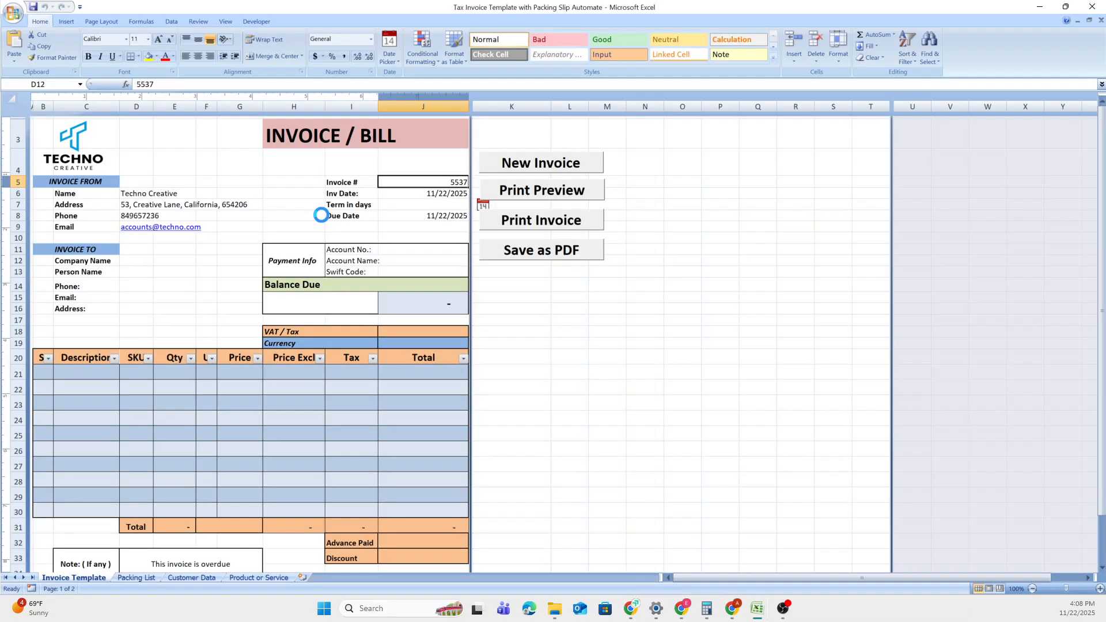
Generate new invoices three times to reach invoice number 5540.
left_click(538, 167)
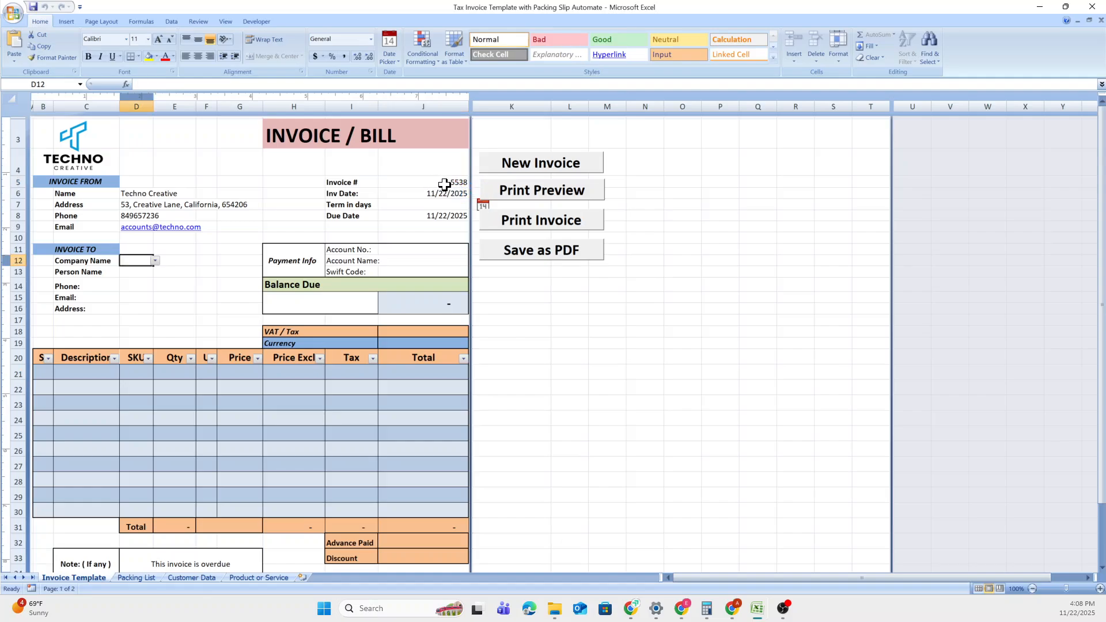
left_click(527, 164)
left_click(525, 167)
Set Term in days to 30 in J7, making the due date 12/22/2025.
left_click(434, 202)
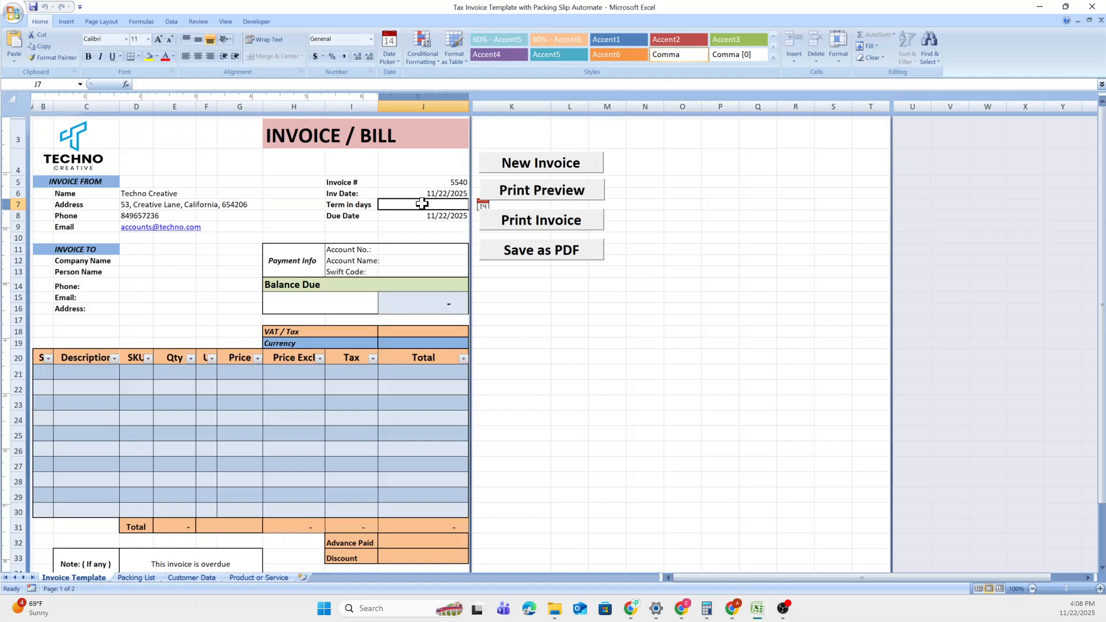
type("30")
key("Return")
Choose ABC from the Company Name dropdown so its contact details and USD currency fill in.
left_click(150, 260)
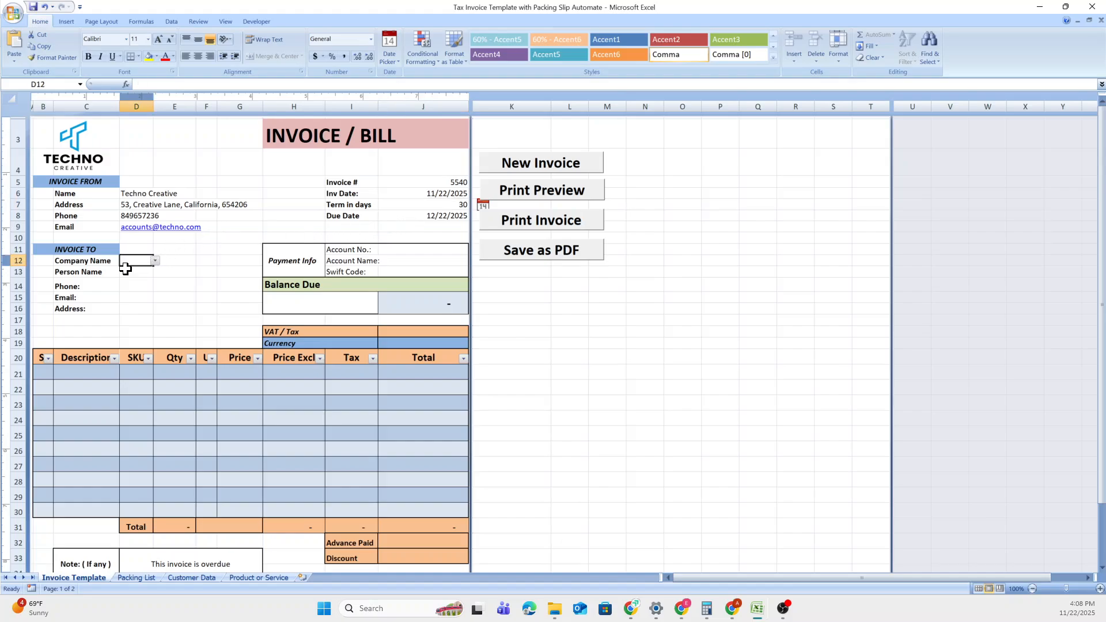
left_click(156, 260)
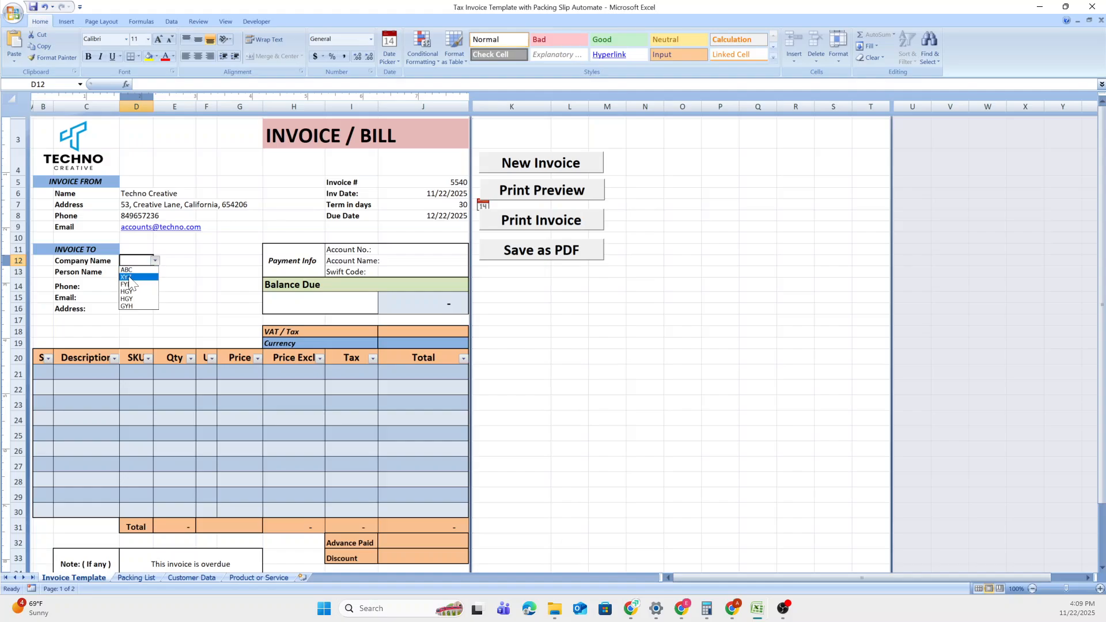
left_click(126, 270)
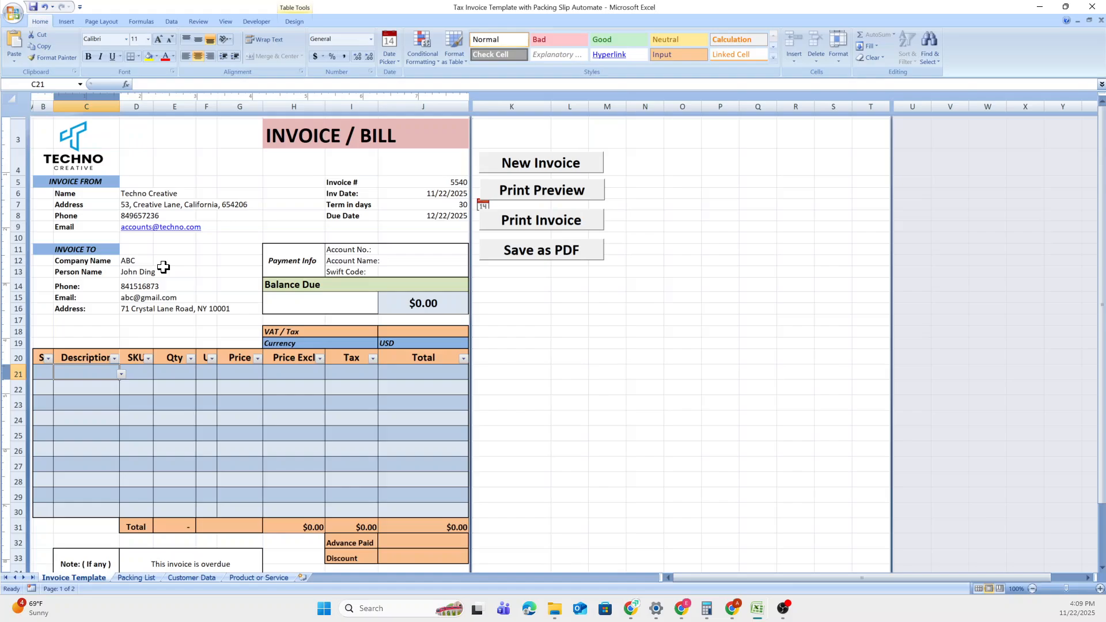
left_click(147, 262)
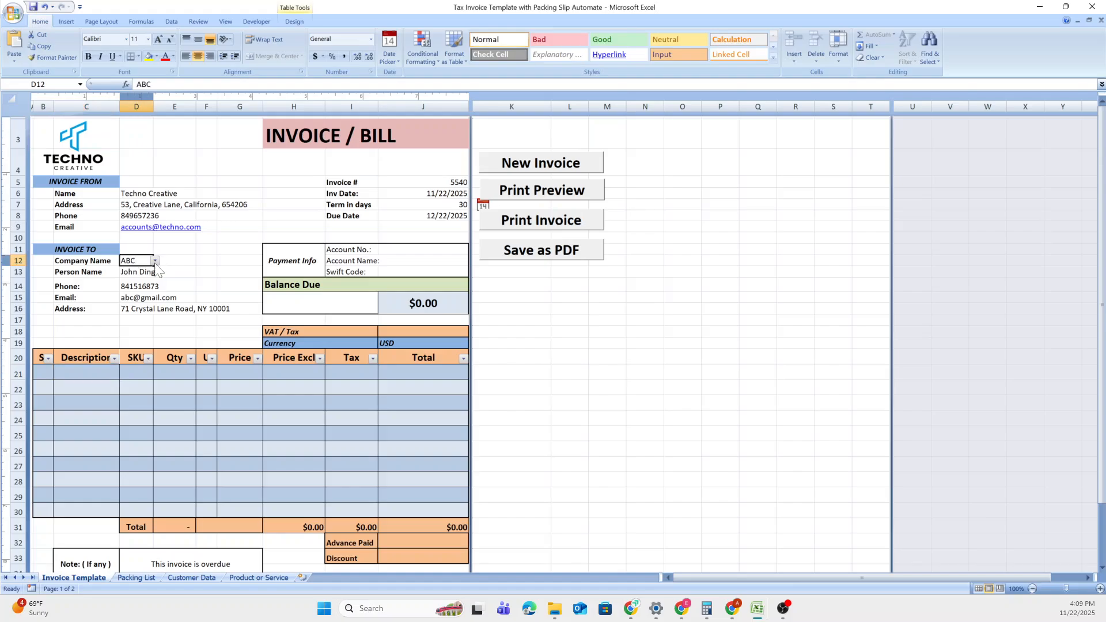
left_click(155, 260)
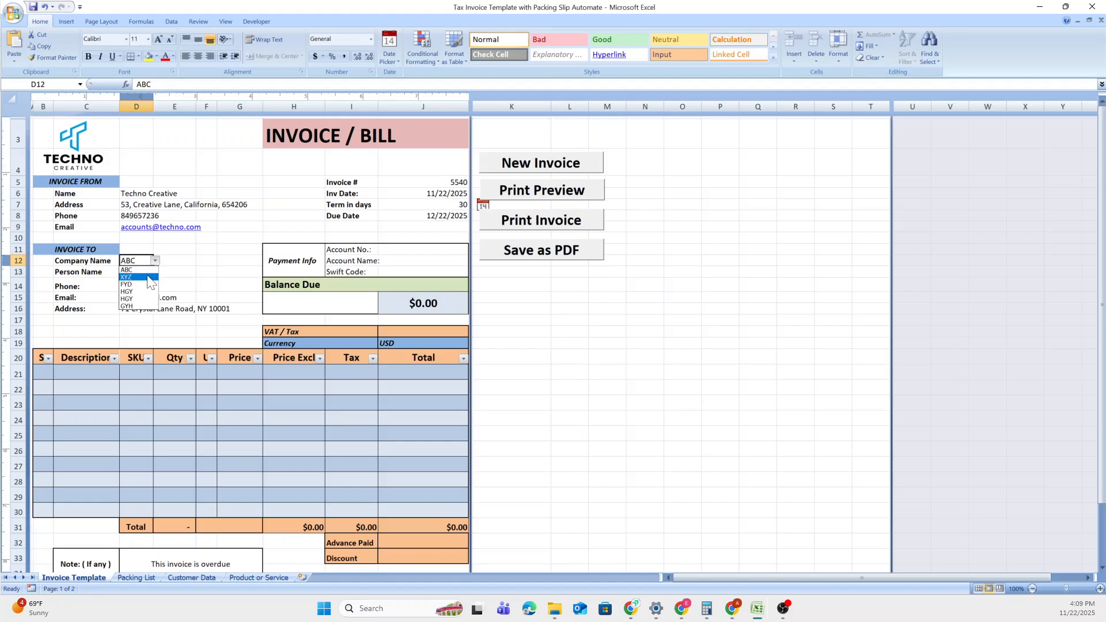
key("Escape")
left_click(195, 572)
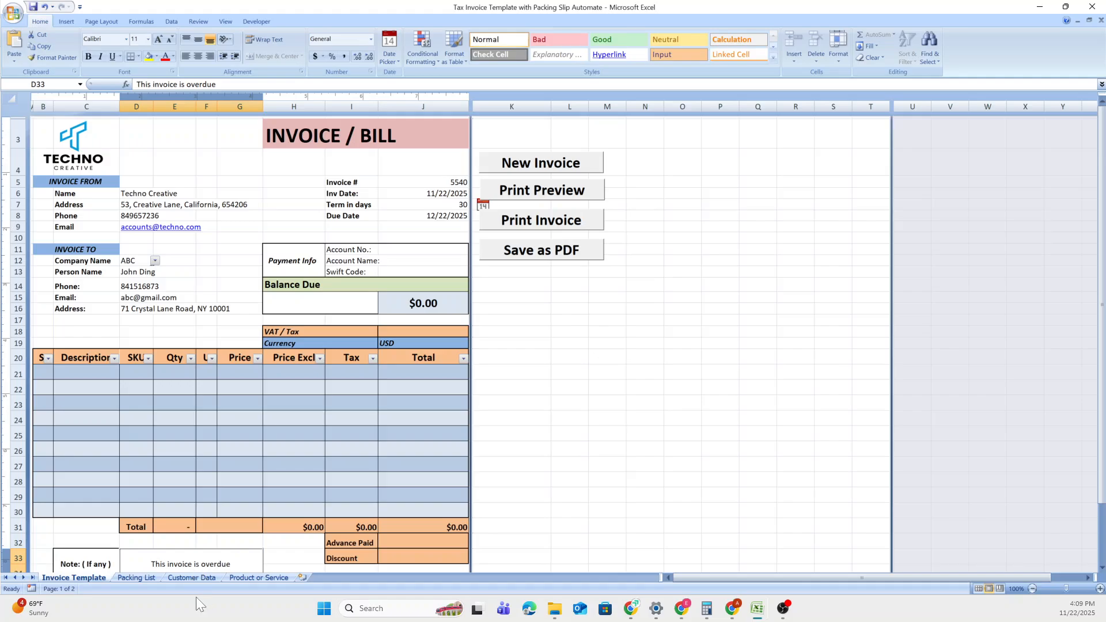
On the Customer Data sheet, try typing a new company in A8 and dismiss the protection warning.
left_click(195, 577)
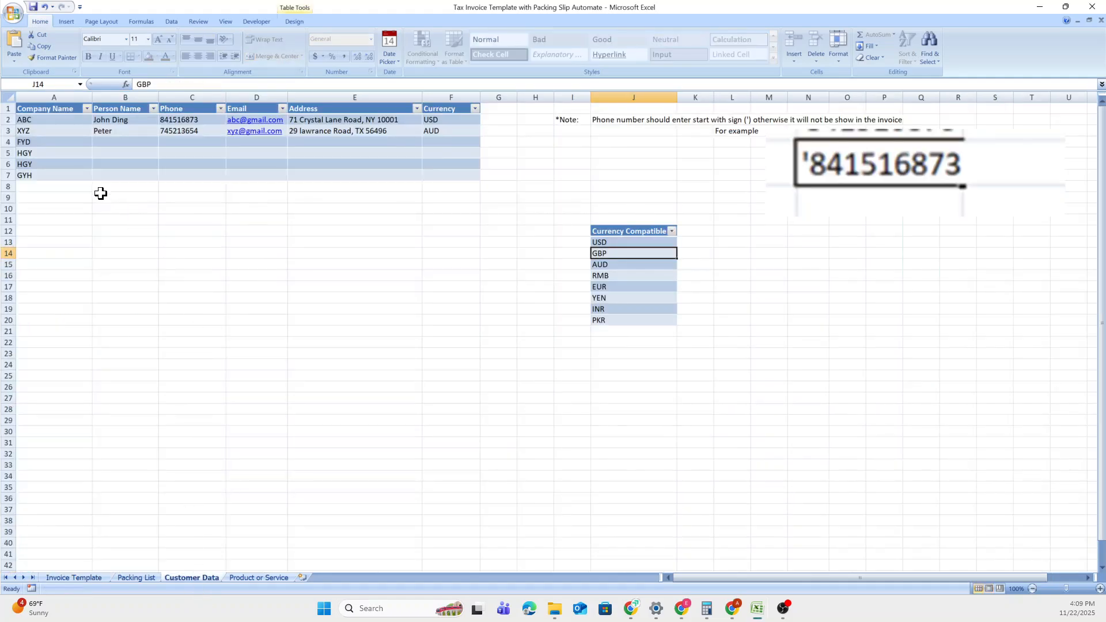
left_click_drag(42, 119, 56, 176)
left_click(70, 183)
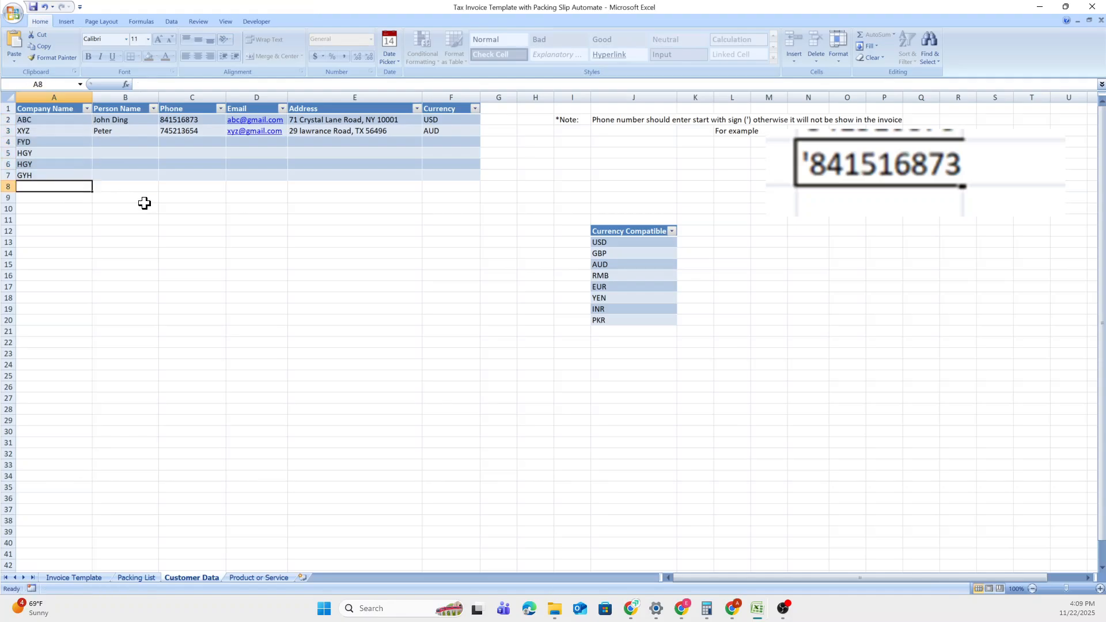
key("h")
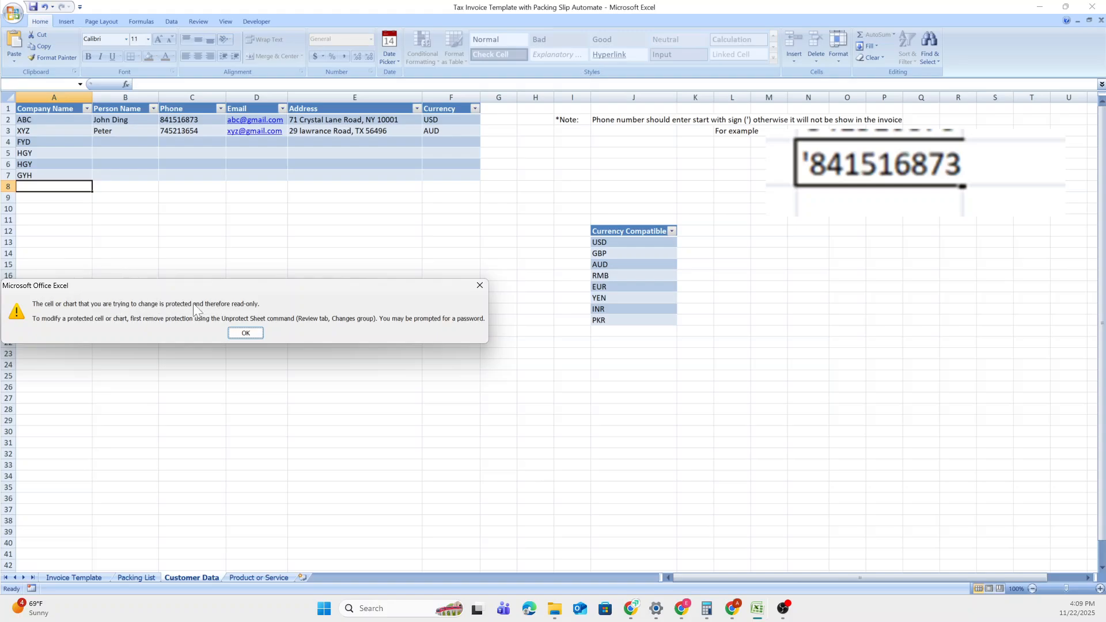
left_click(244, 333)
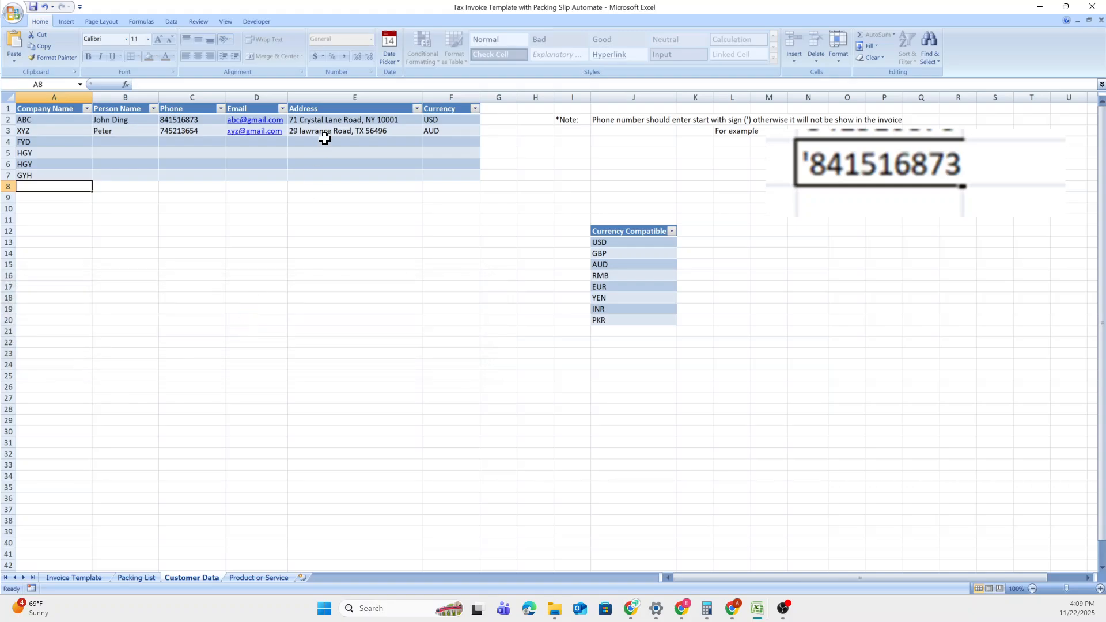
Unprotect the Customer Data sheet with the sheet password, clearing a temporary password note.
left_click(192, 23)
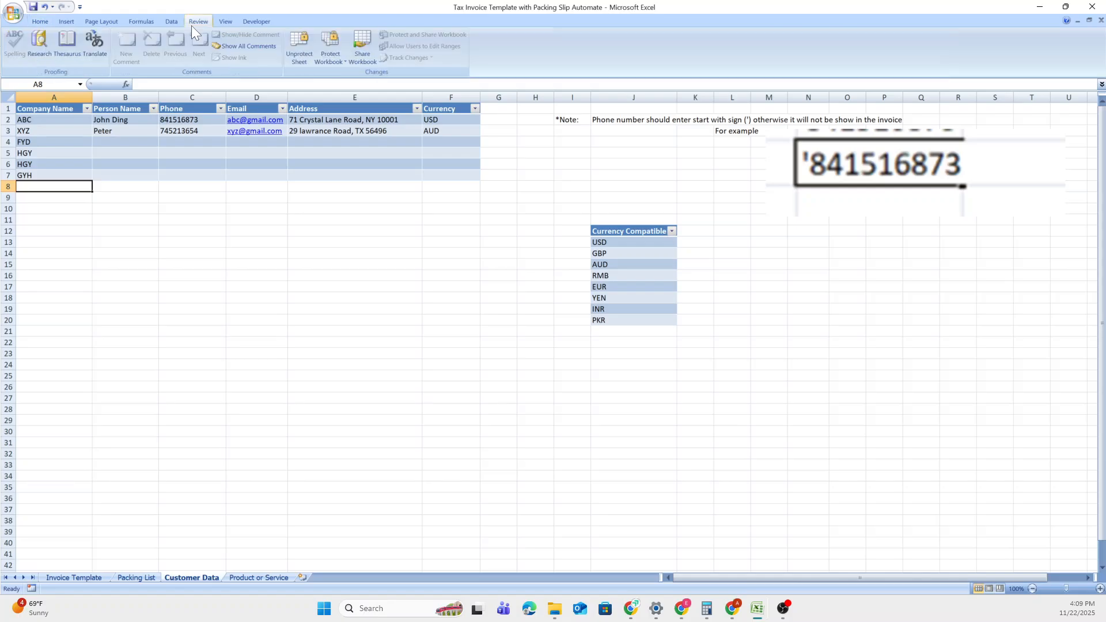
left_click(299, 57)
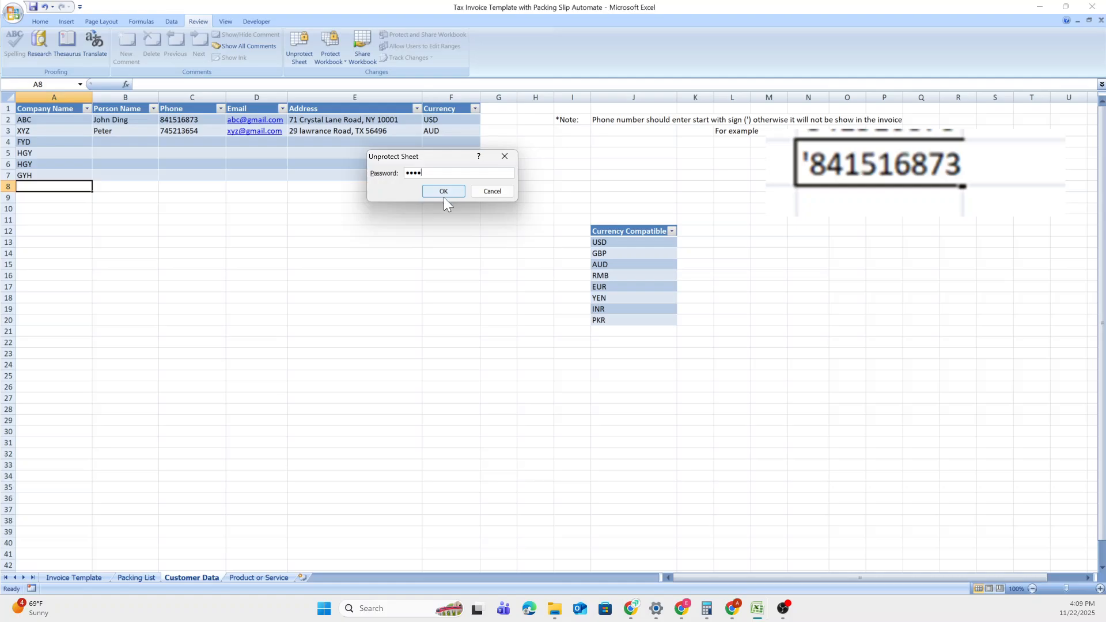
left_click(443, 194)
left_click(532, 163)
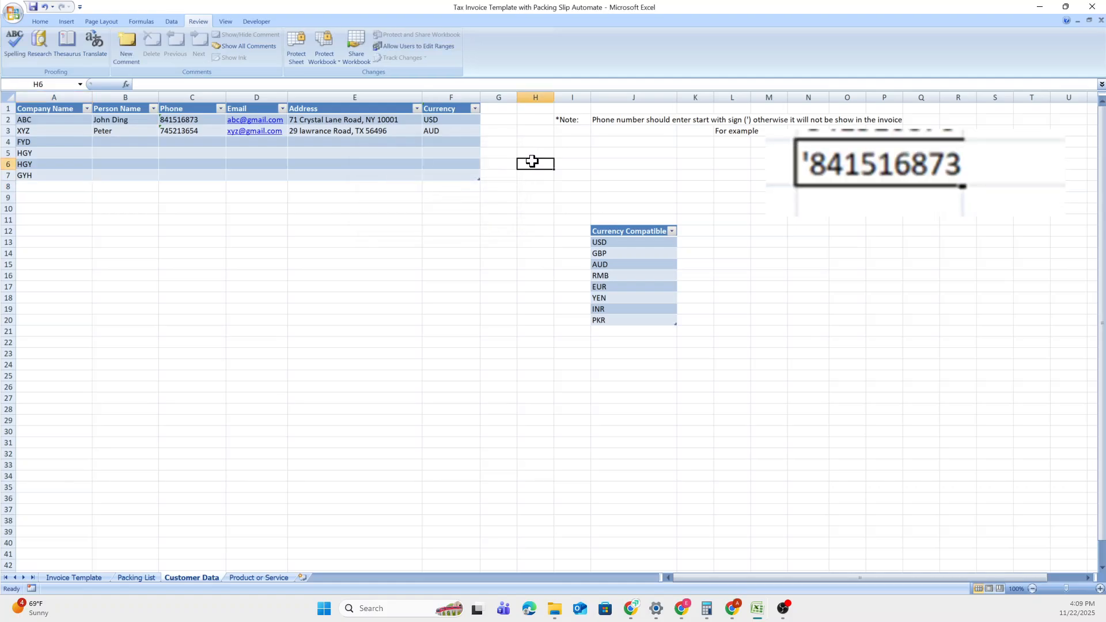
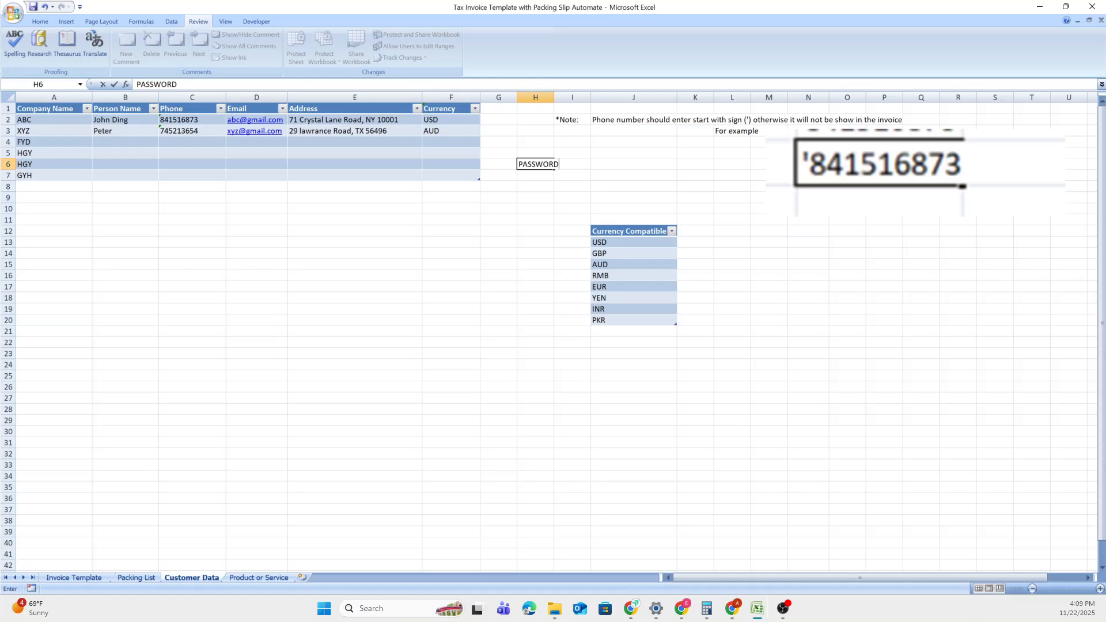
key("Return")
left_click(530, 163)
key("Delete")
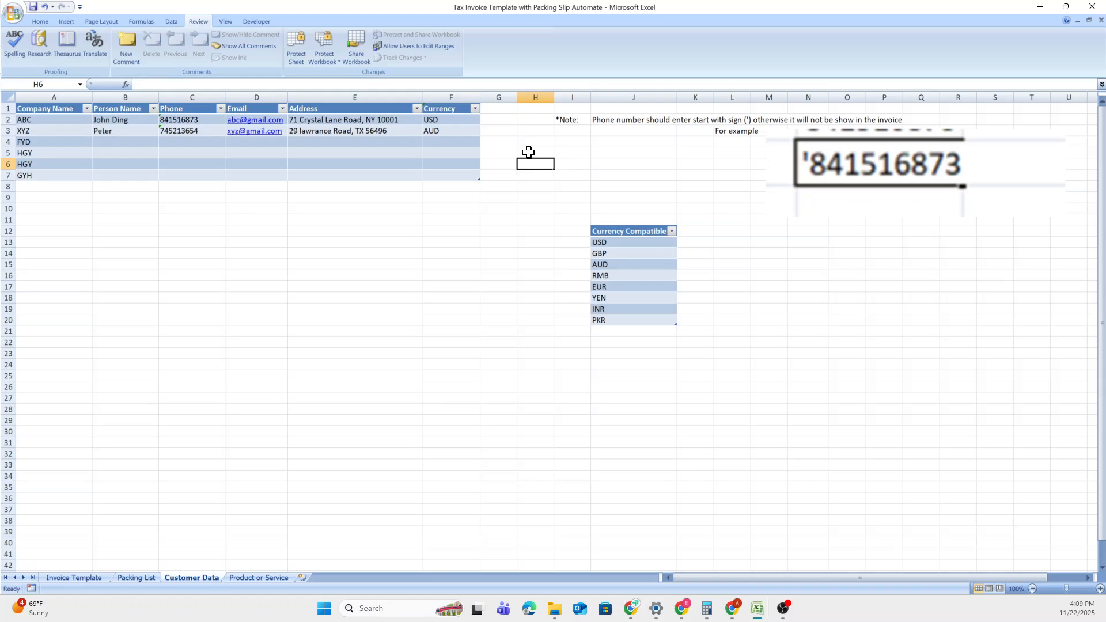
Add the new company HHH in row 8 of the customer table.
left_click(60, 183)
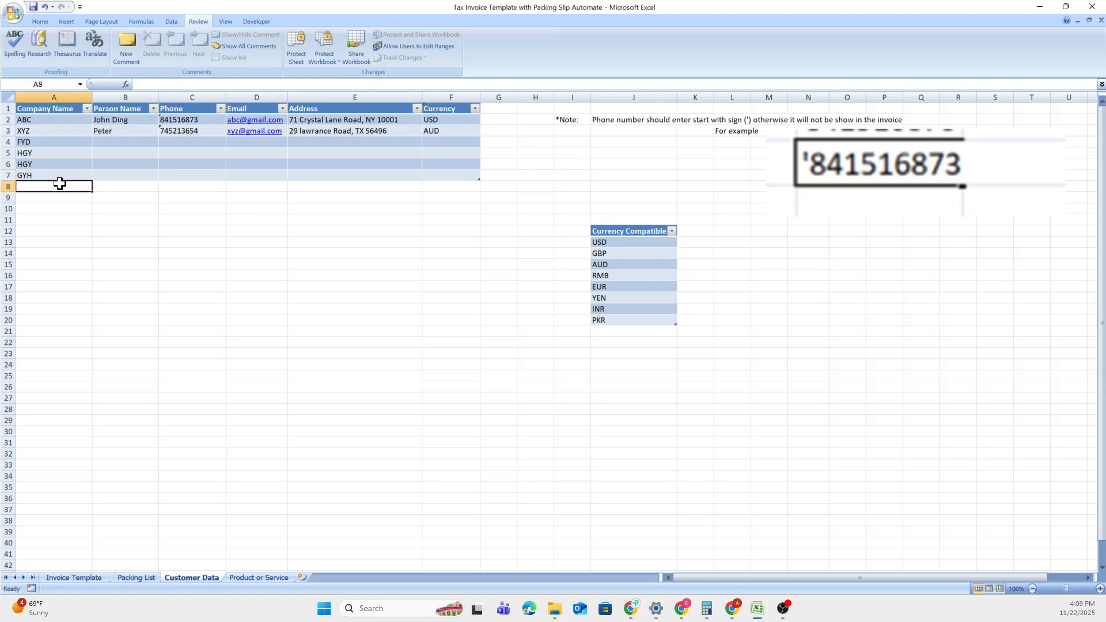
type("HHH")
key("Return")
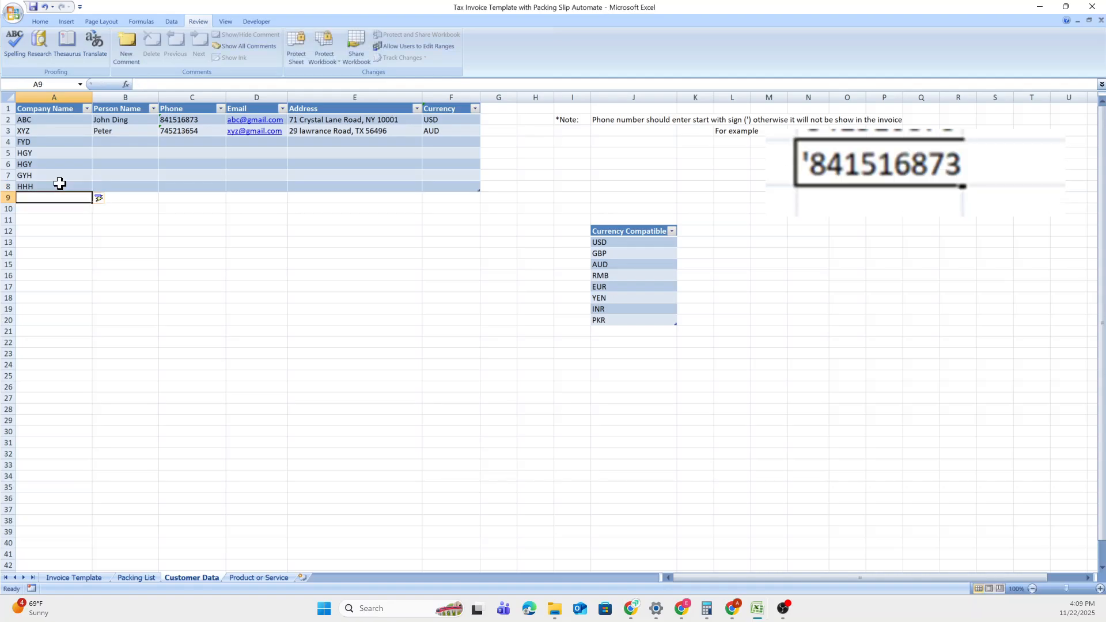
key("Up")
key("Right")
key("Up")
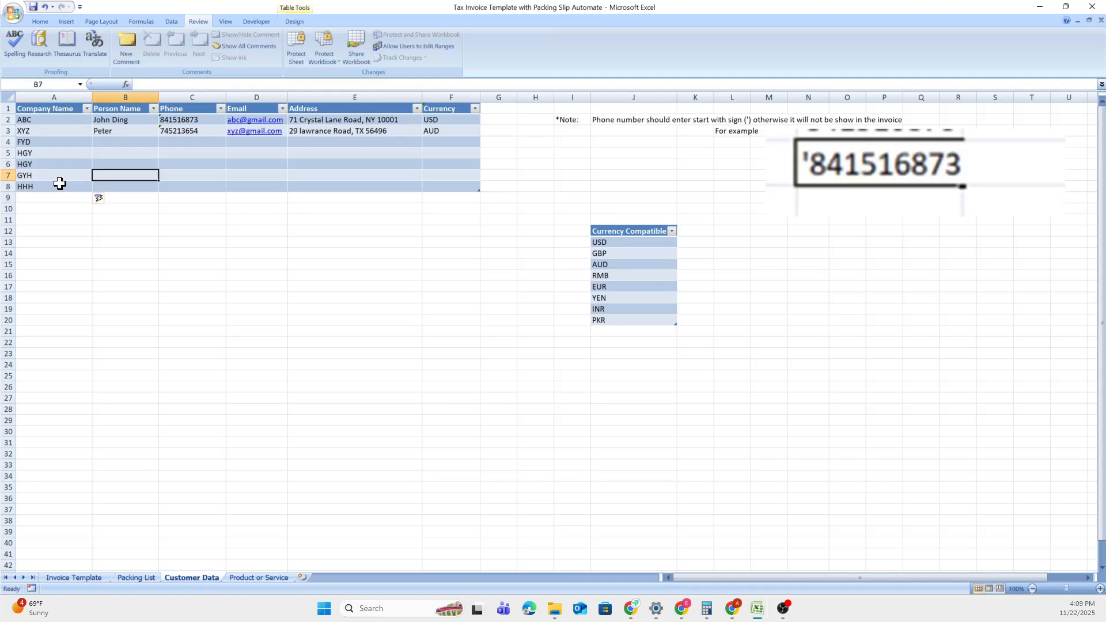
key("Right")
key("Down")
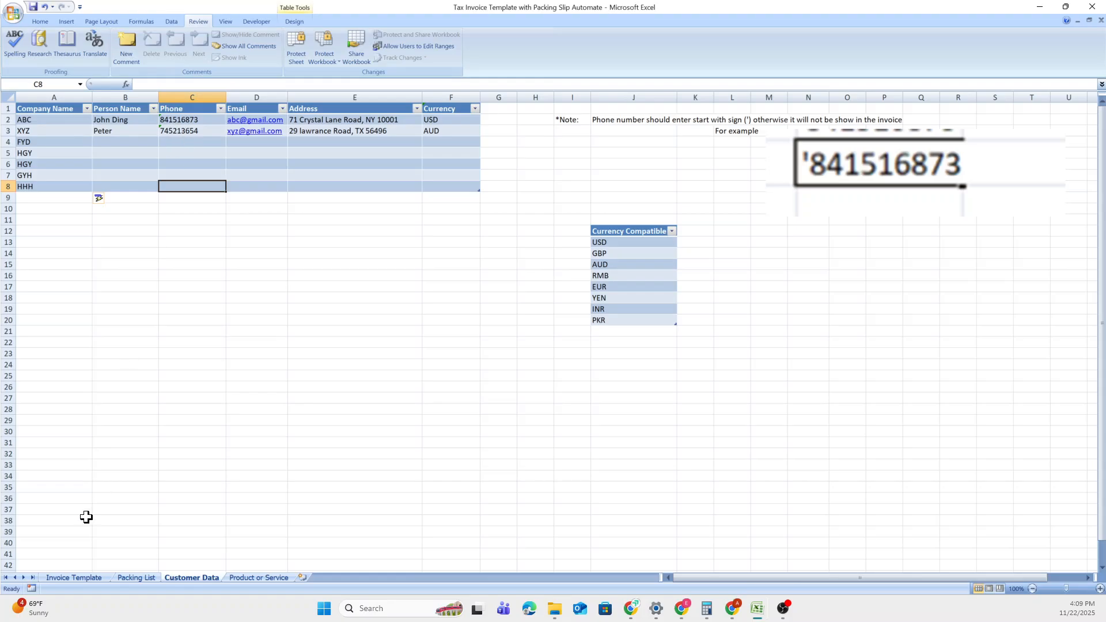
Set FYD's currency in F4 to GBP from the currency dropdown.
left_click(80, 577)
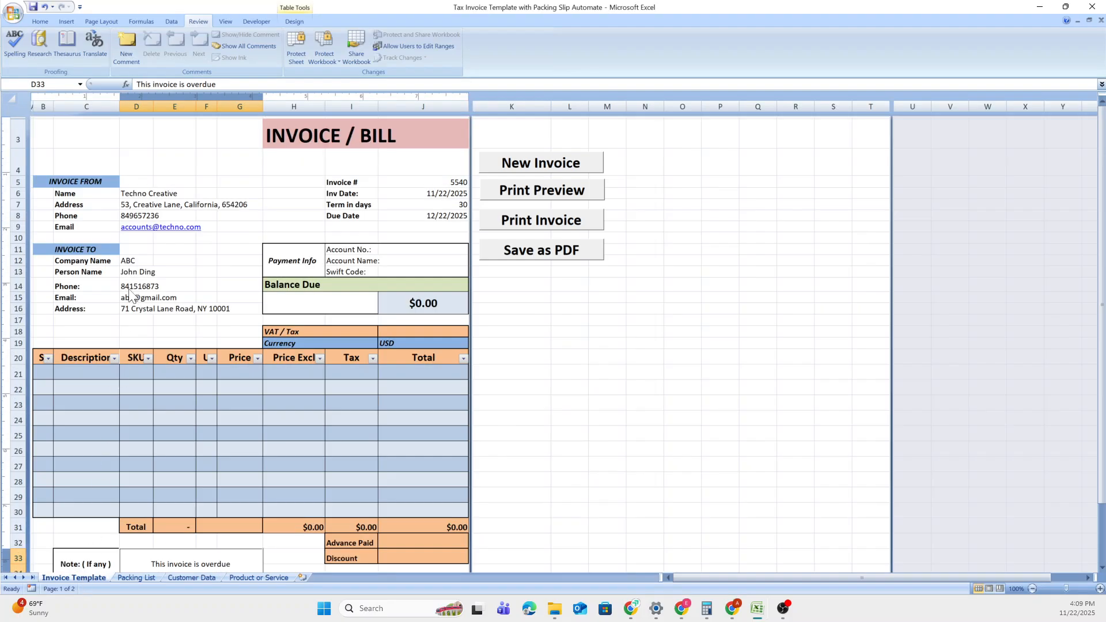
left_click(190, 578)
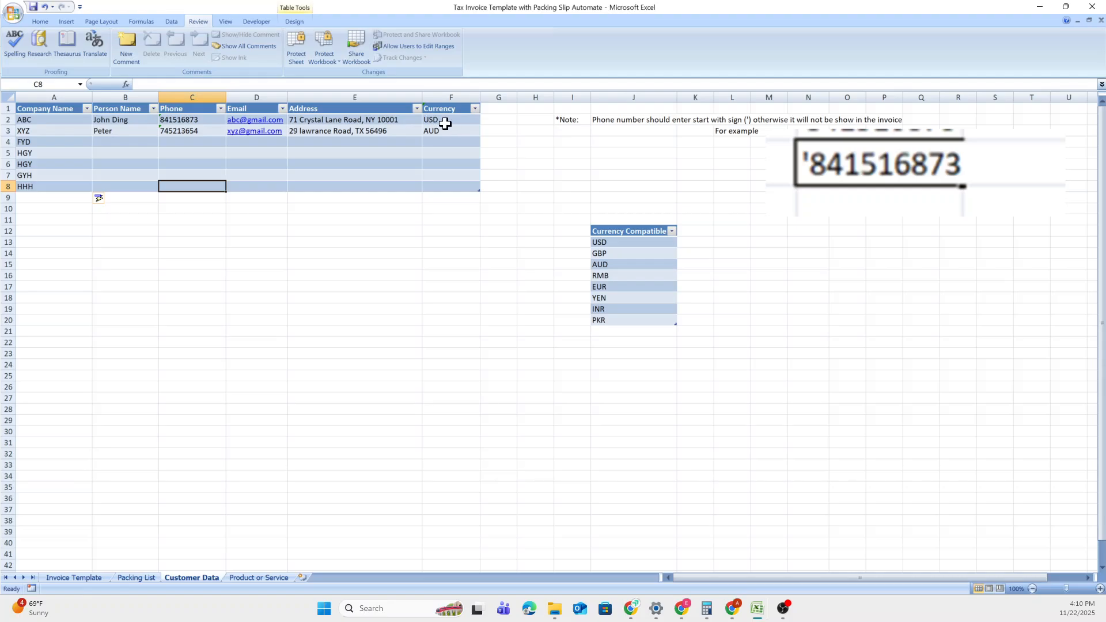
left_click(459, 145)
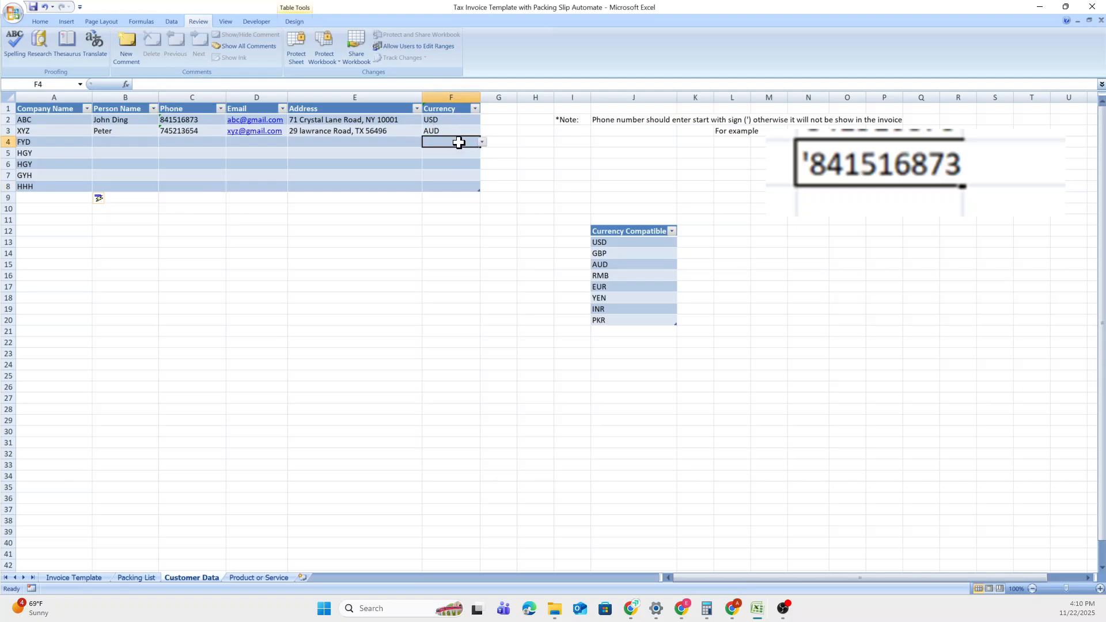
left_click(482, 142)
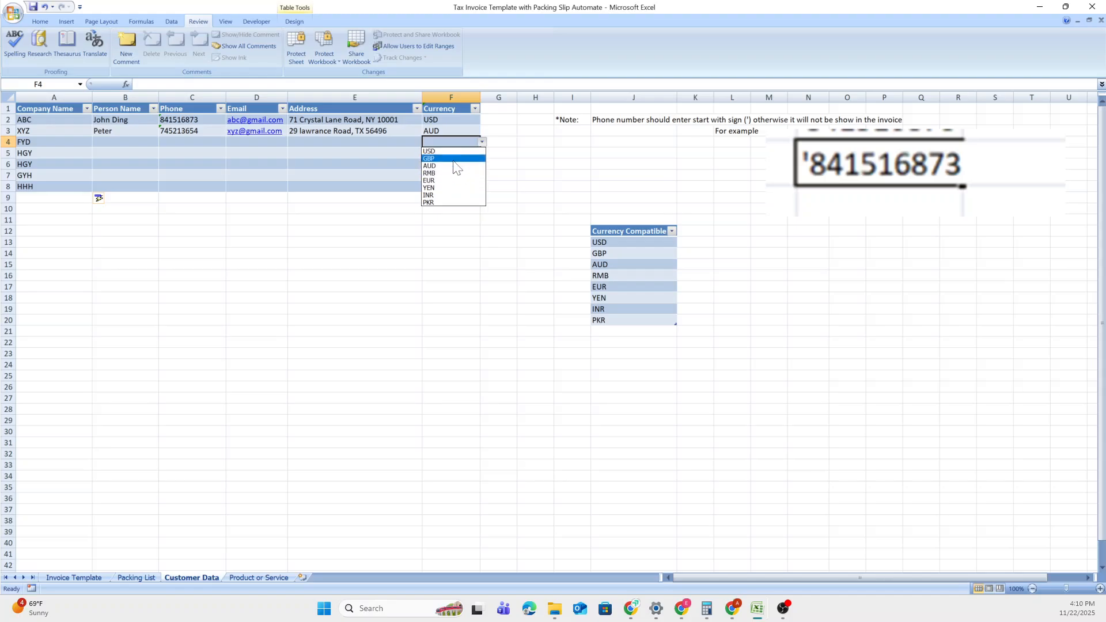
left_click(448, 159)
left_click(499, 165)
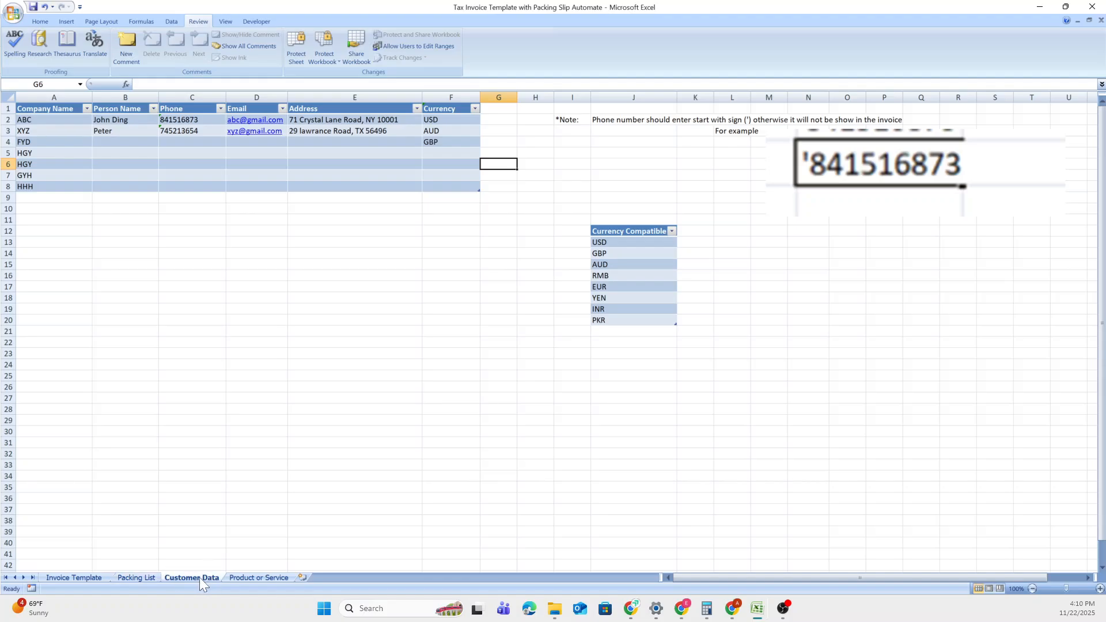
Review the Silicone entry on the Product or Service sheet: SL-001, KG, price 19.00.
left_click(247, 576)
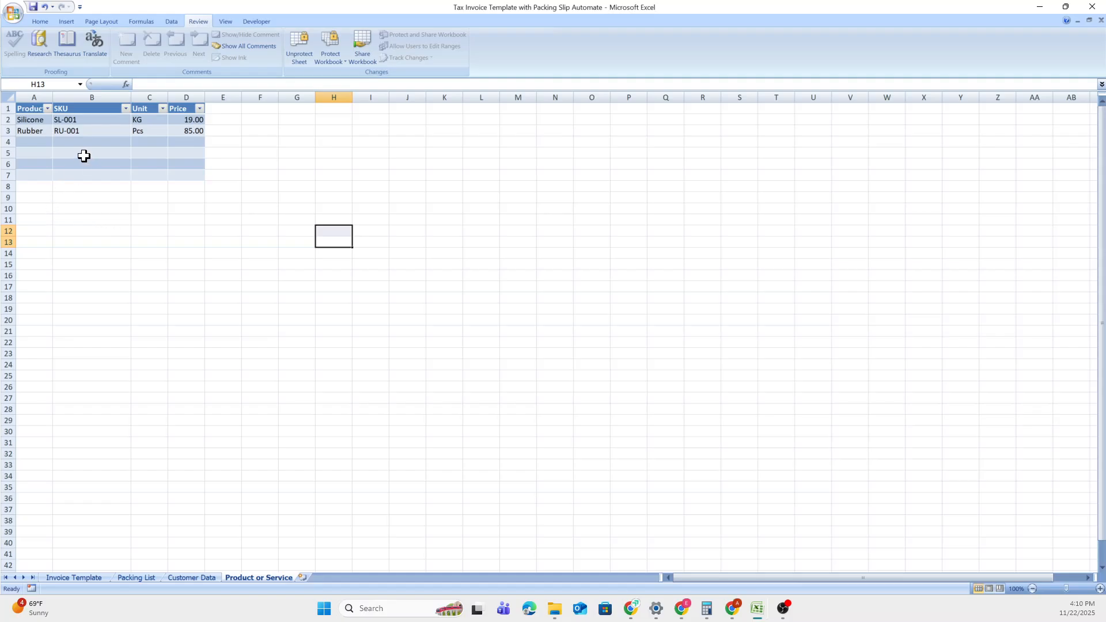
left_click(43, 119)
left_click(71, 119)
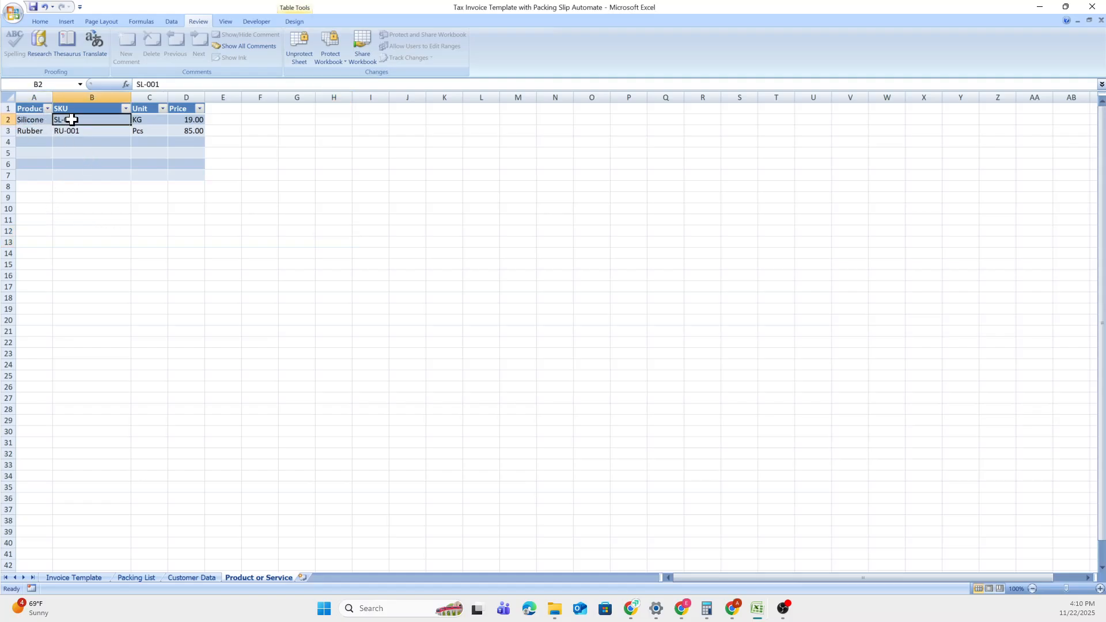
left_click(153, 121)
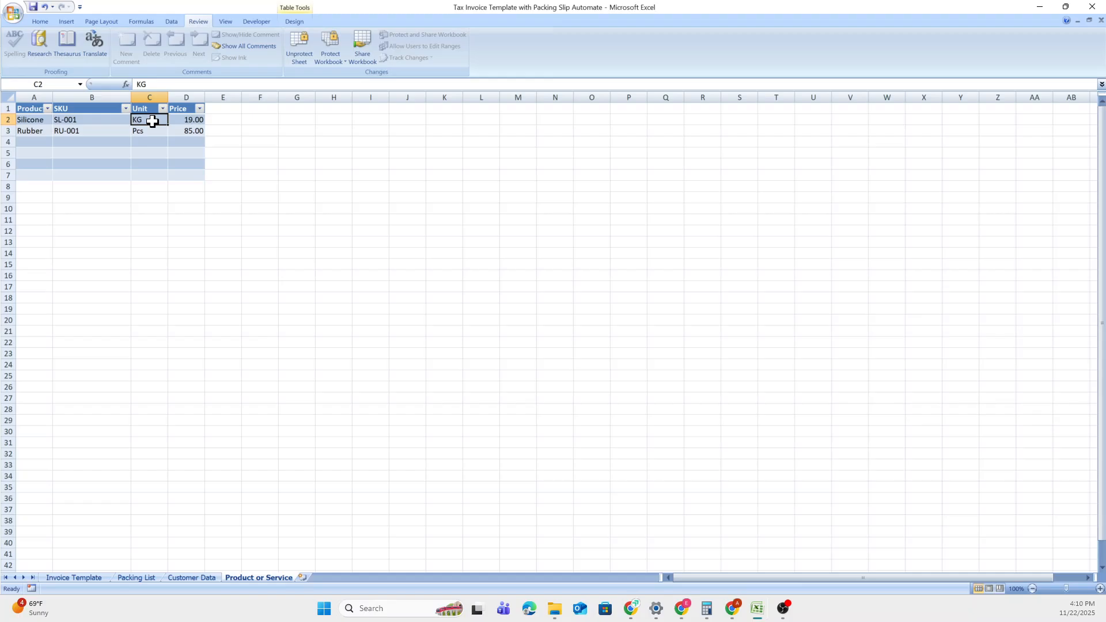
left_click(179, 121)
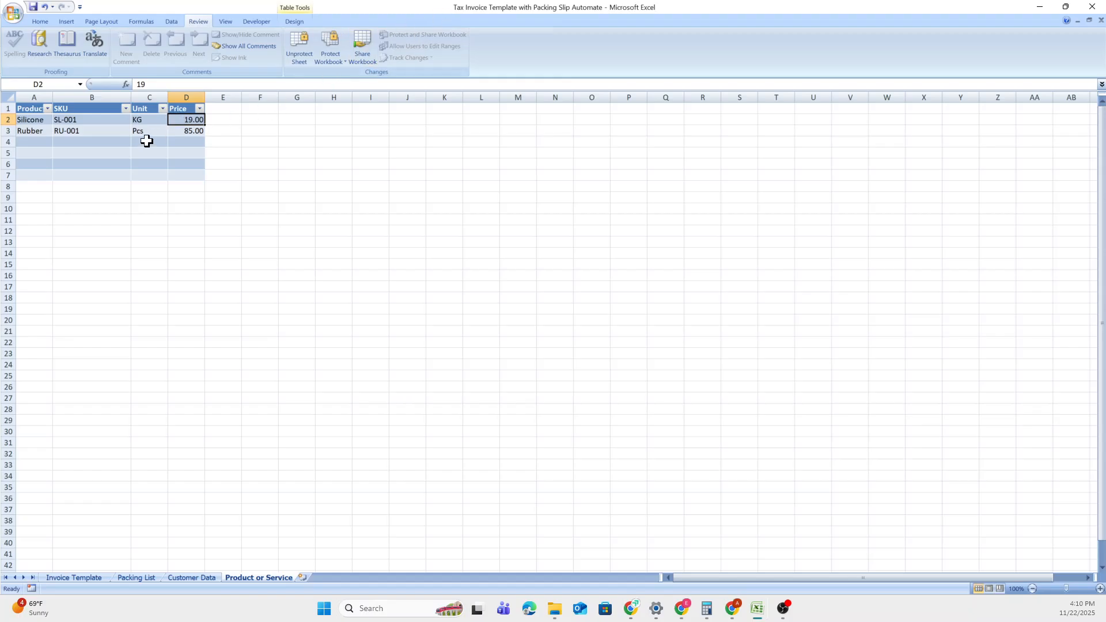
left_click(222, 119)
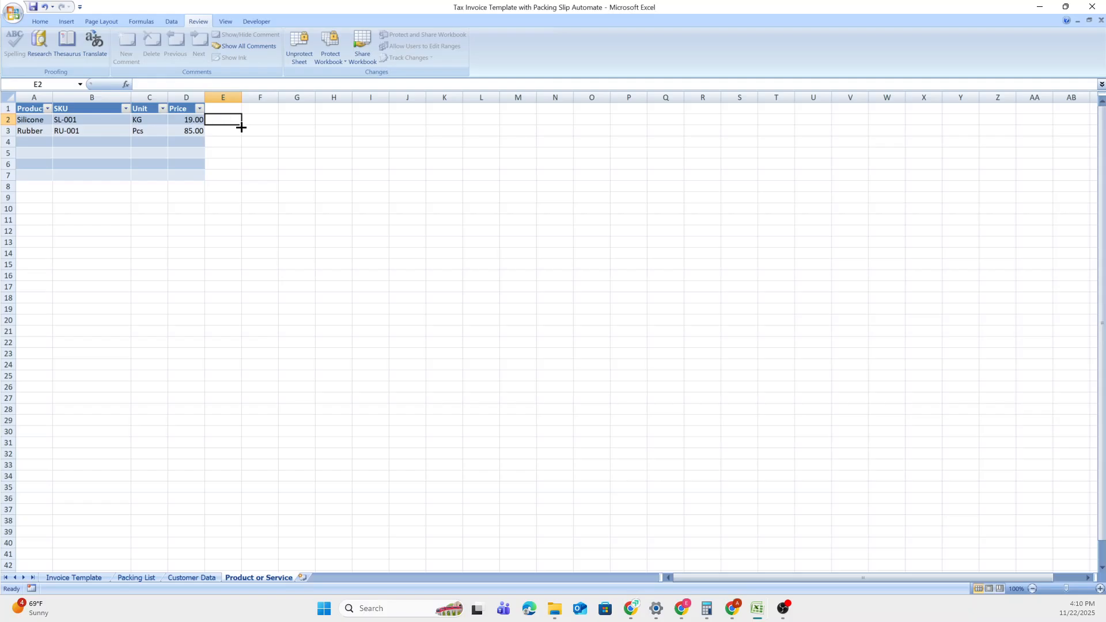
Unprotect the Product or Service sheet after it blocks an edit in E2.
key("a")
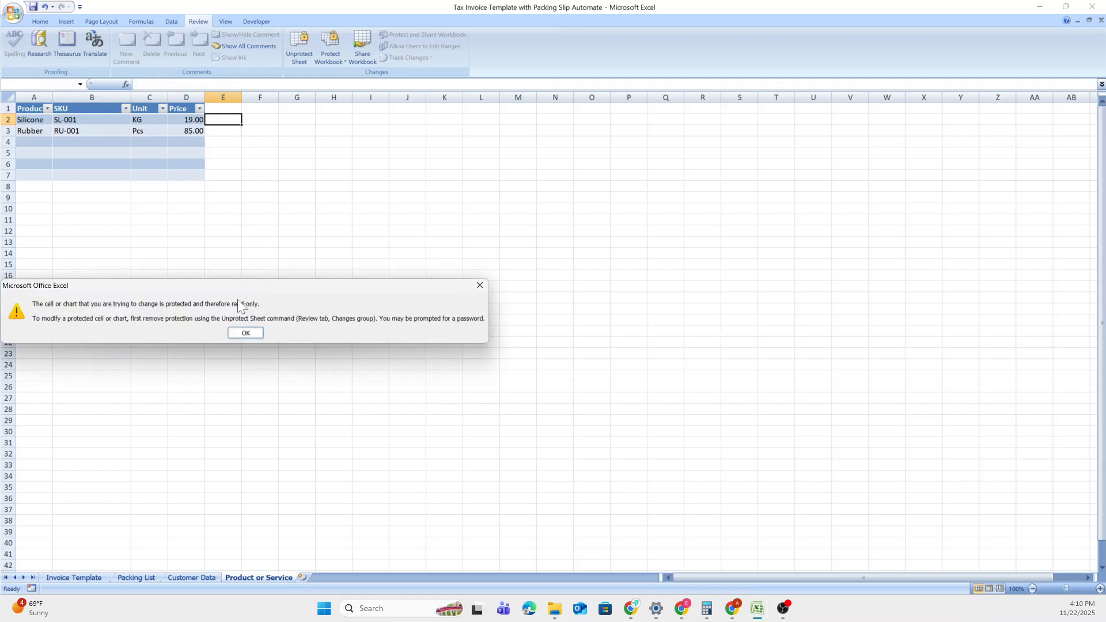
left_click(244, 334)
left_click(301, 58)
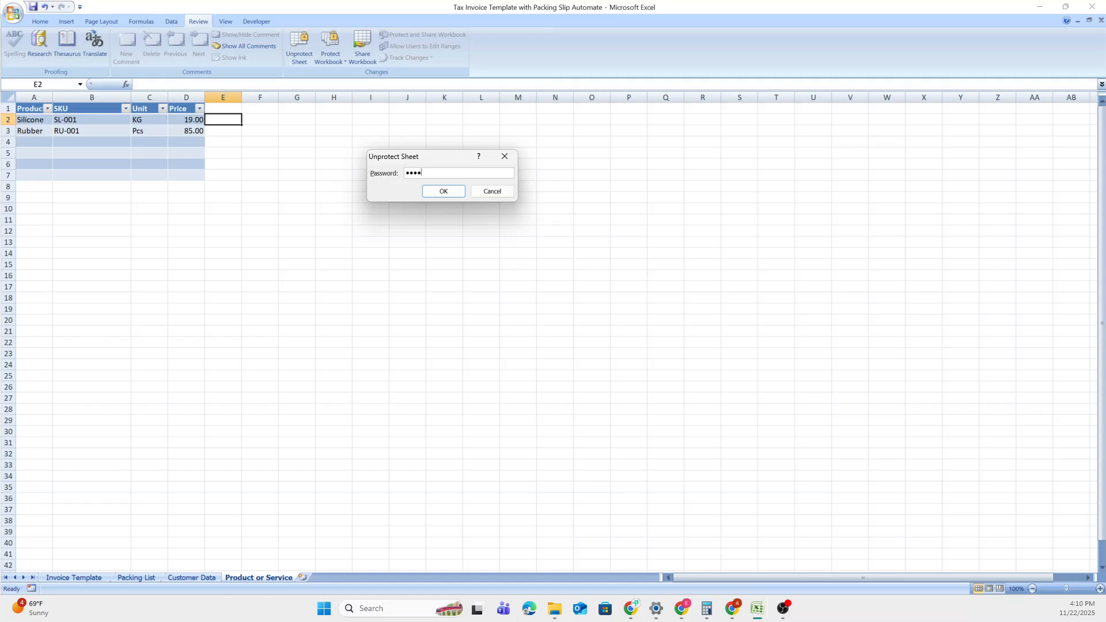
left_click(439, 189)
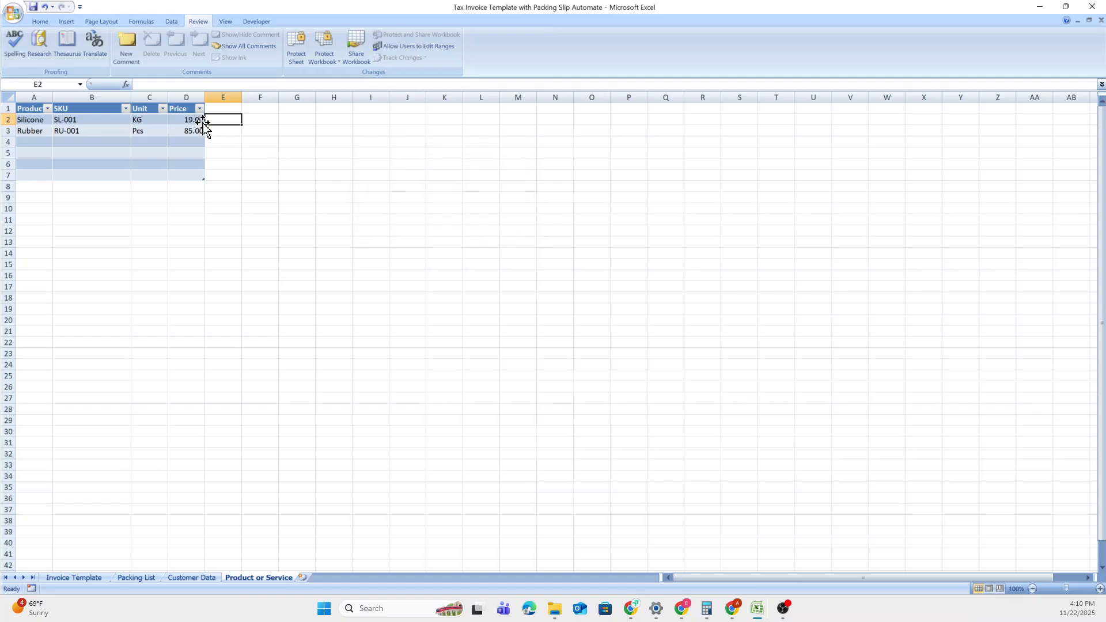
Enter EX Price in E2 to extend the table, then return to the Invoice Template sheet.
type("EX")
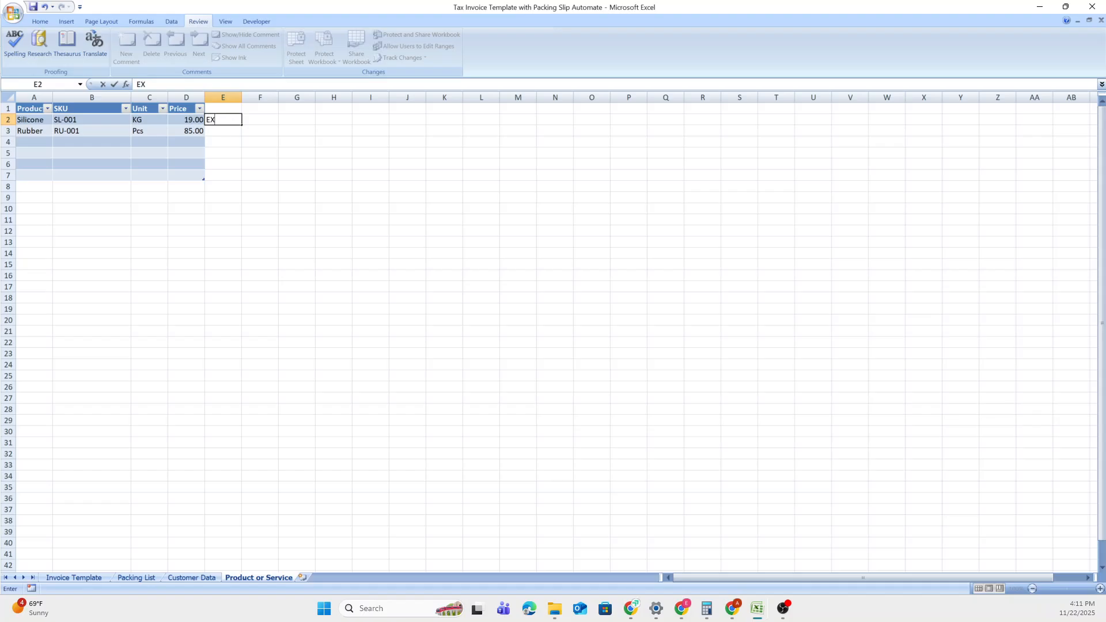
type(" Price")
key("Return")
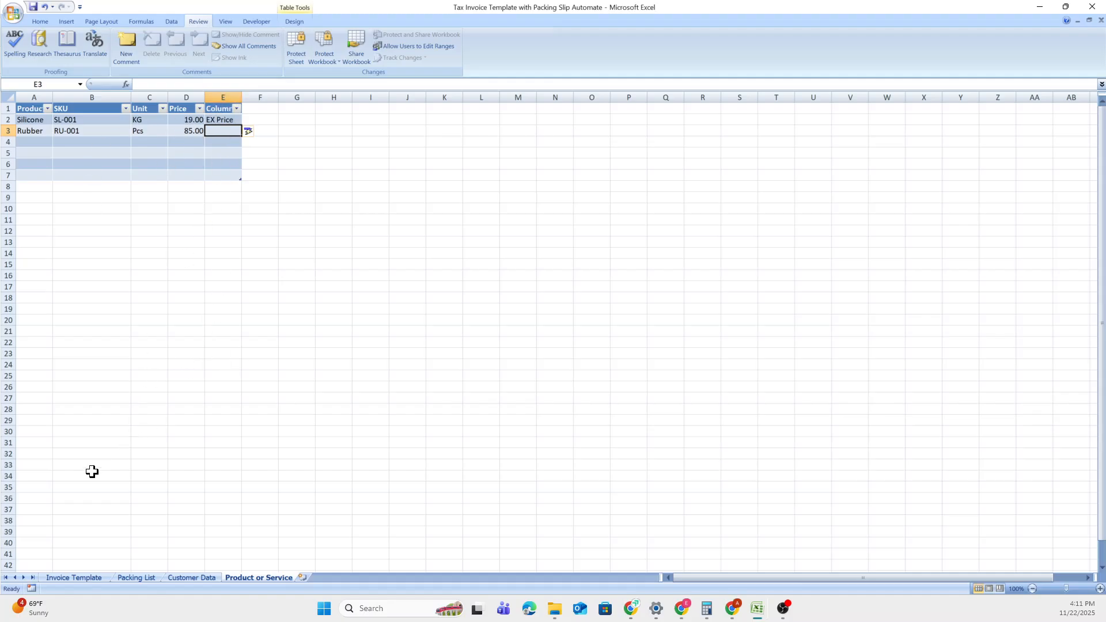
left_click(98, 576)
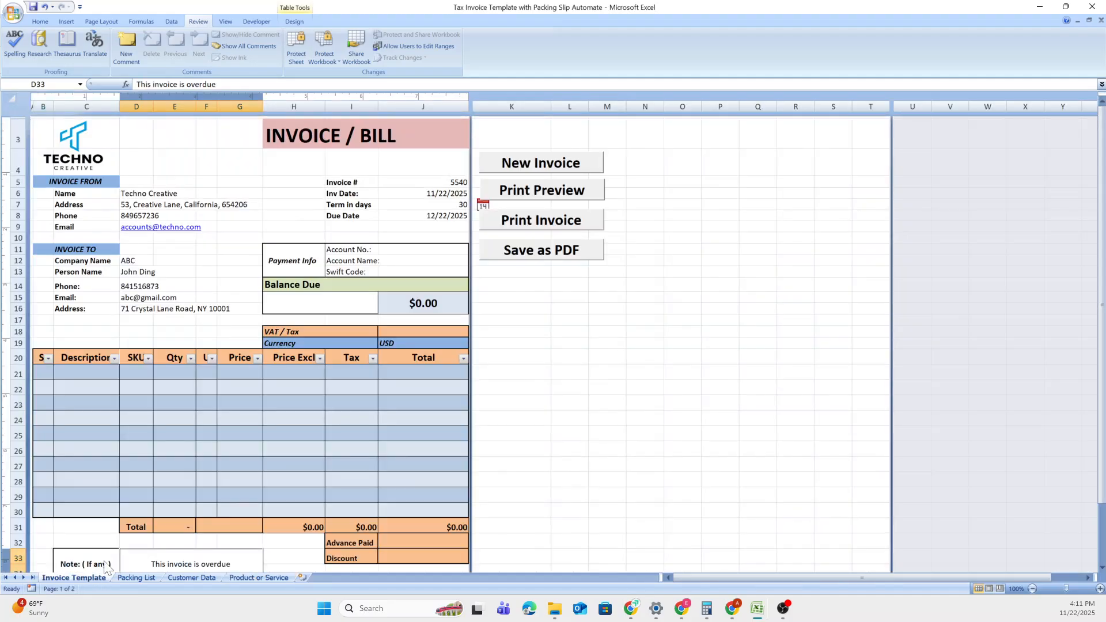
Enter a 10% VAT / Tax rate in cell J18 of the invoice.
left_click(133, 262)
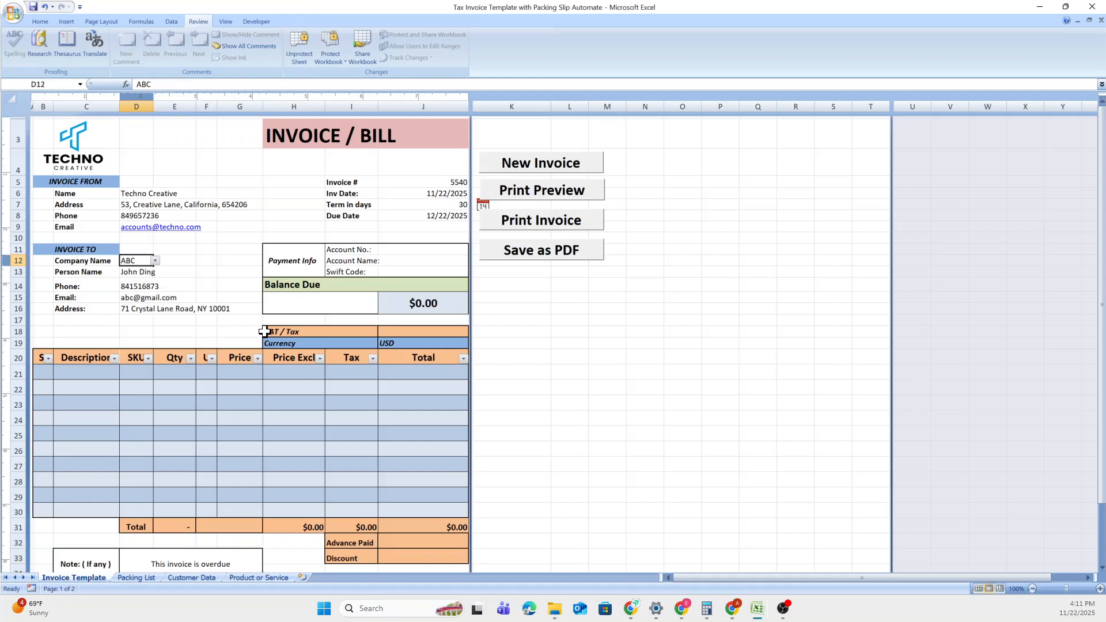
left_click(383, 329)
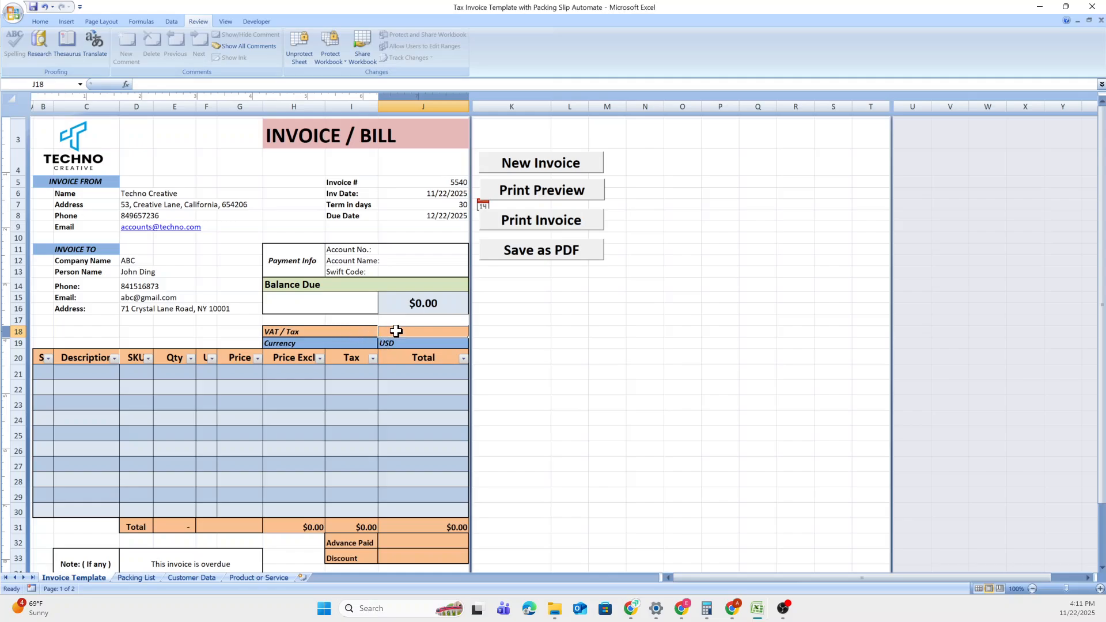
type("10%")
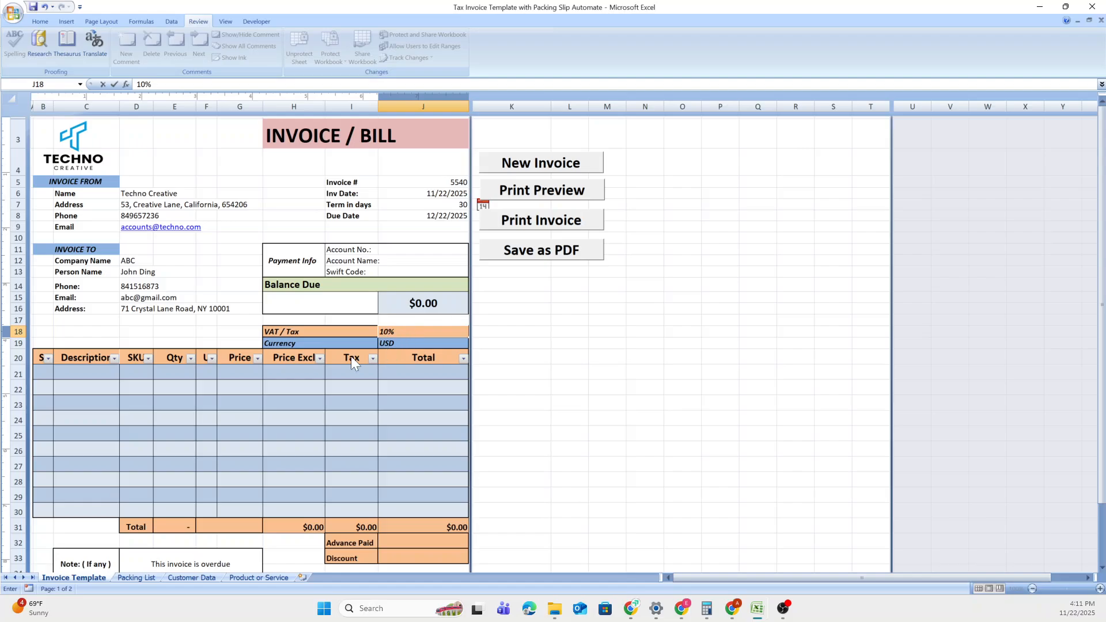
left_click(115, 373)
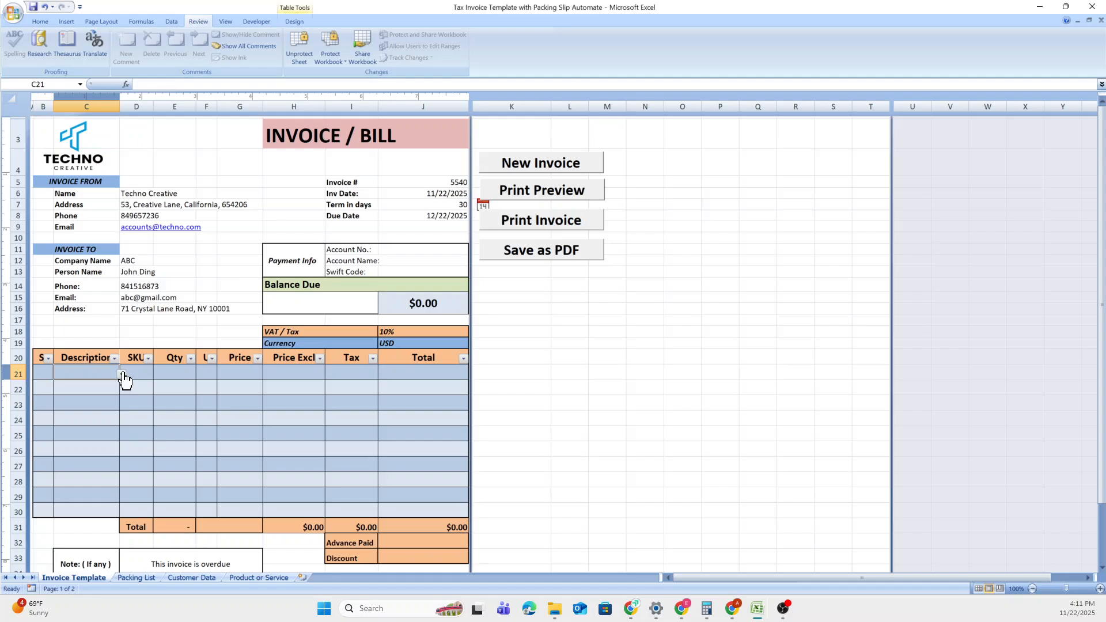
Choose Silicone from the product description dropdown in C21.
left_click(121, 374)
left_click(117, 384)
left_click(121, 374)
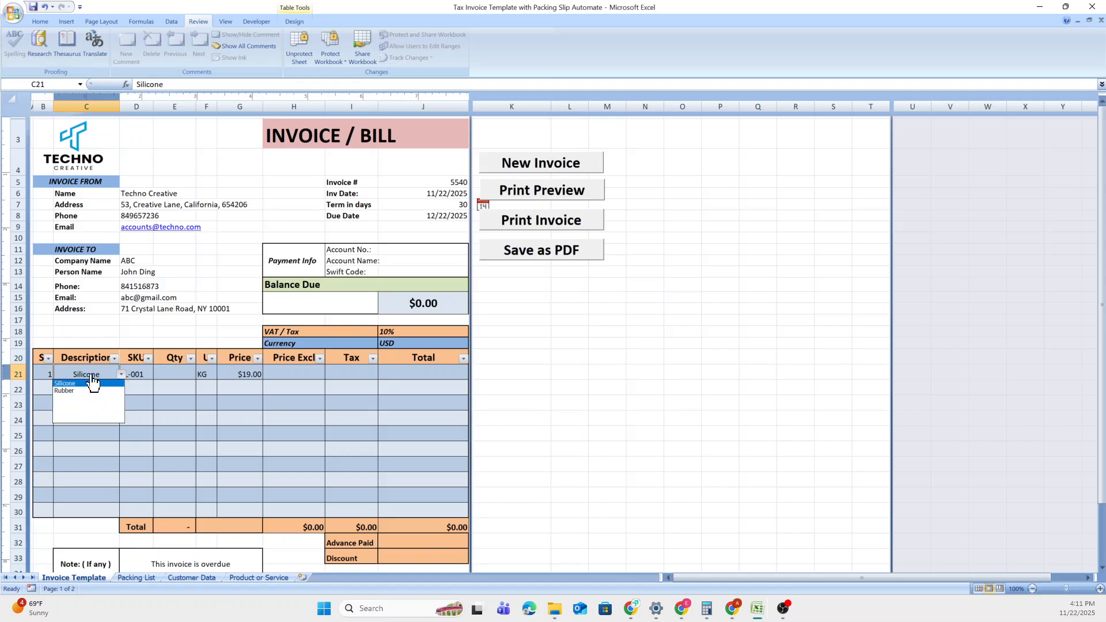
left_click(92, 383)
Review the product names and prices on the Product or Service sheet.
left_click(234, 569)
left_click(242, 577)
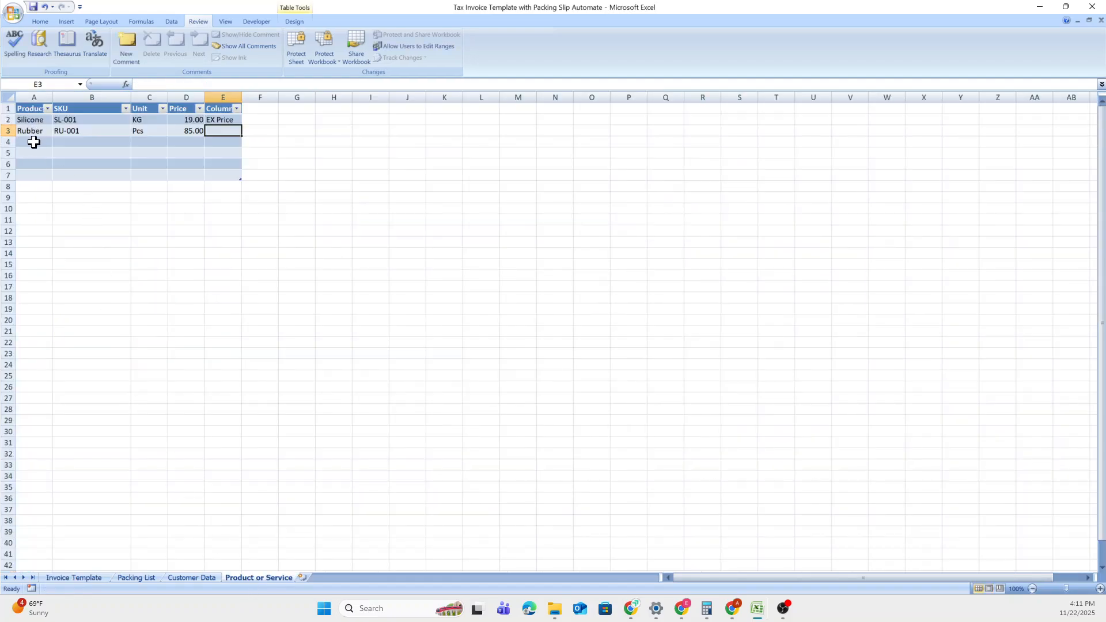
left_click_drag(33, 141, 19, 333)
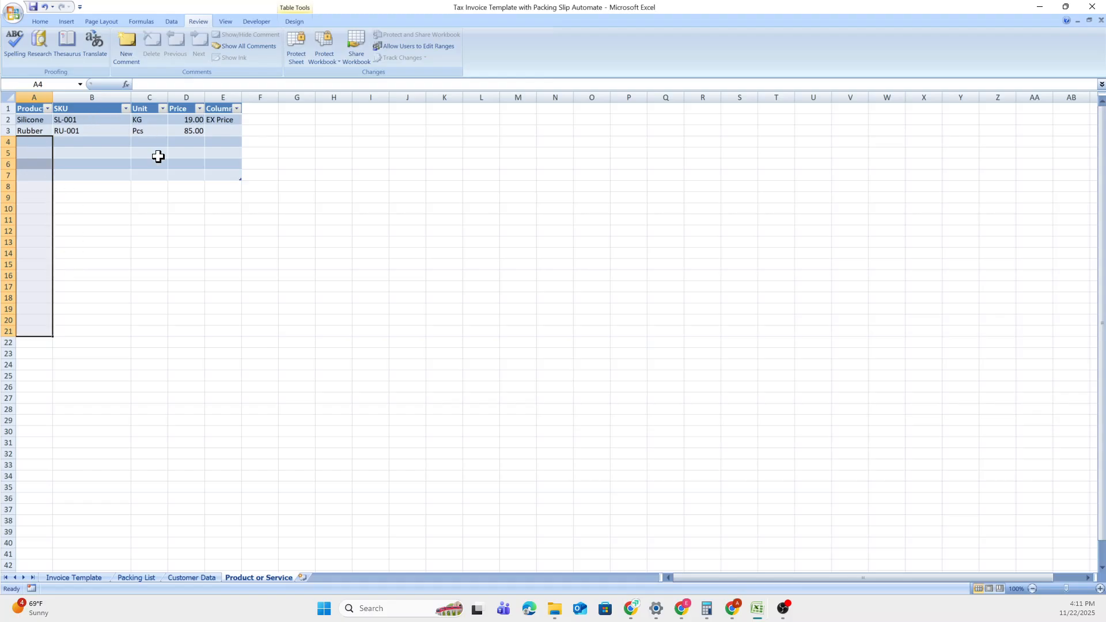
left_click(161, 330)
left_click_drag(183, 119, 201, 264)
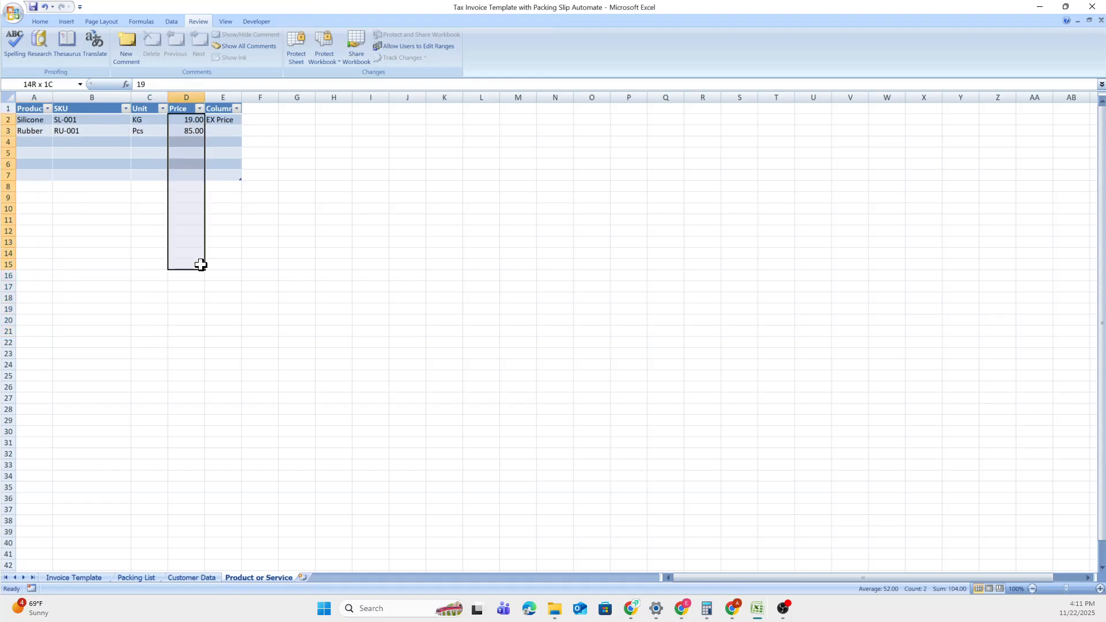
left_click(202, 296)
left_click(78, 578)
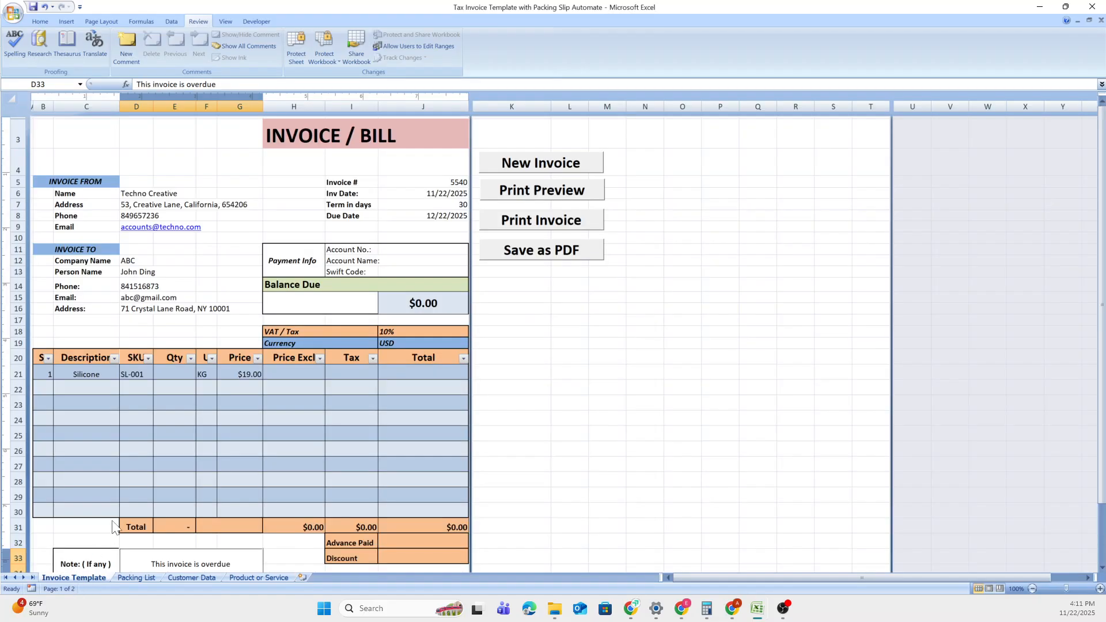
Enter a quantity of 25 for the Silicone line in E21.
left_click(92, 373)
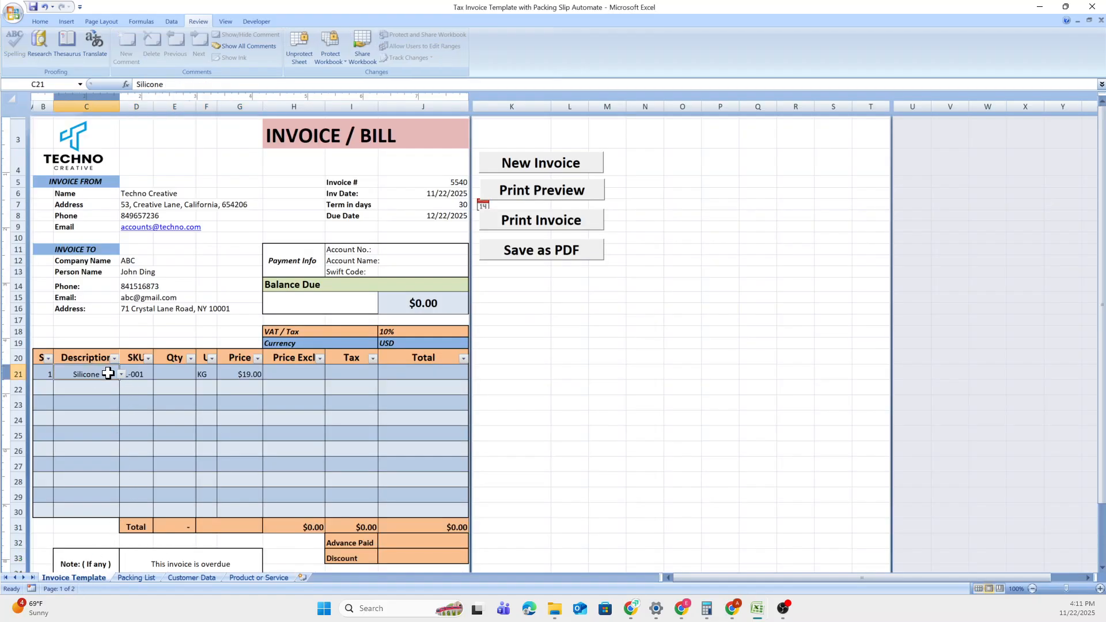
left_click(176, 373)
type("25")
key("Return")
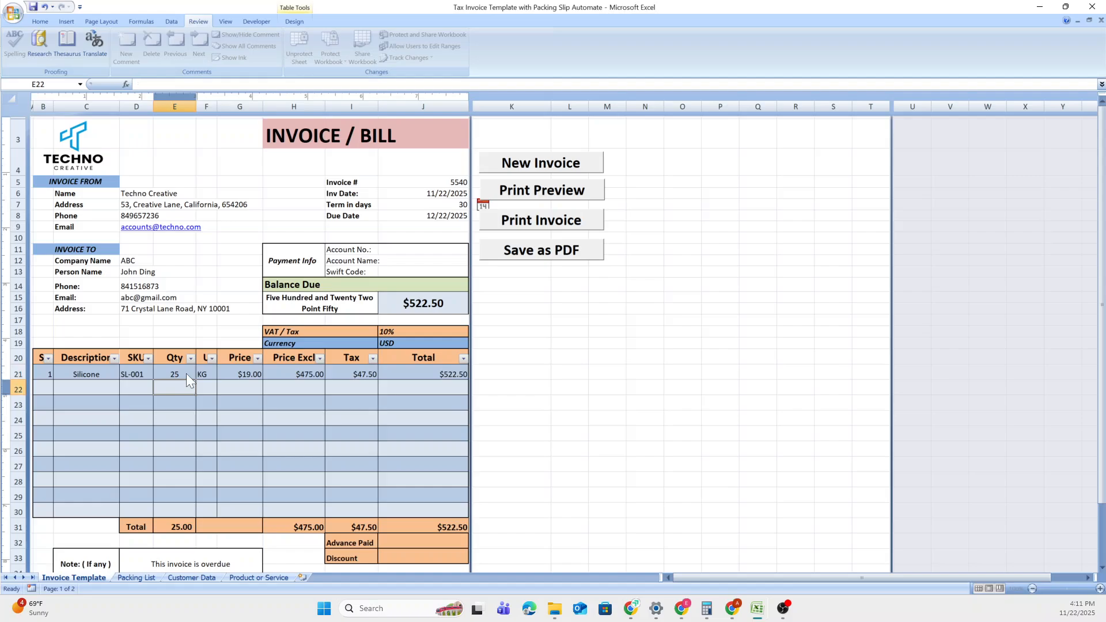
key("Left")
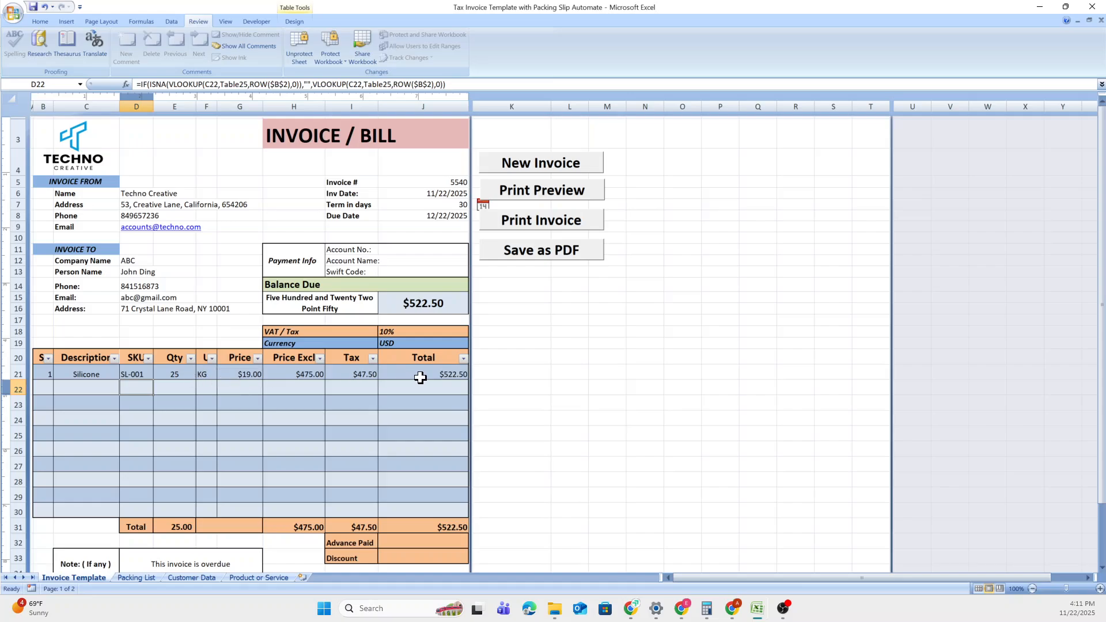
Change the Silicone quantity in E21 to 250, leaving the protected price cell untouched.
double_click(291, 371)
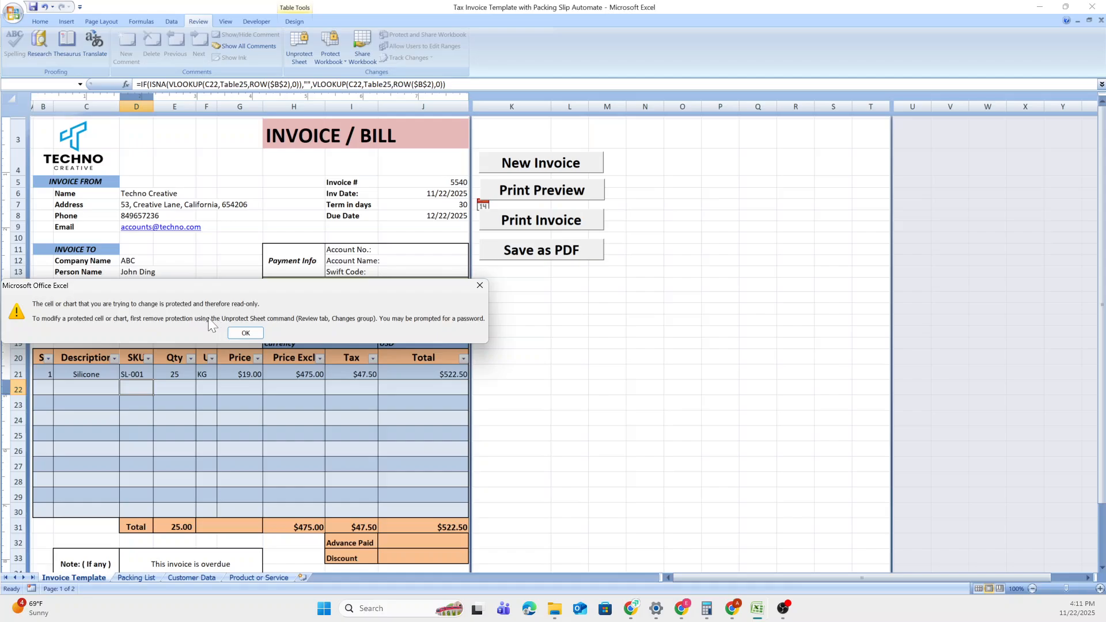
left_click(244, 334)
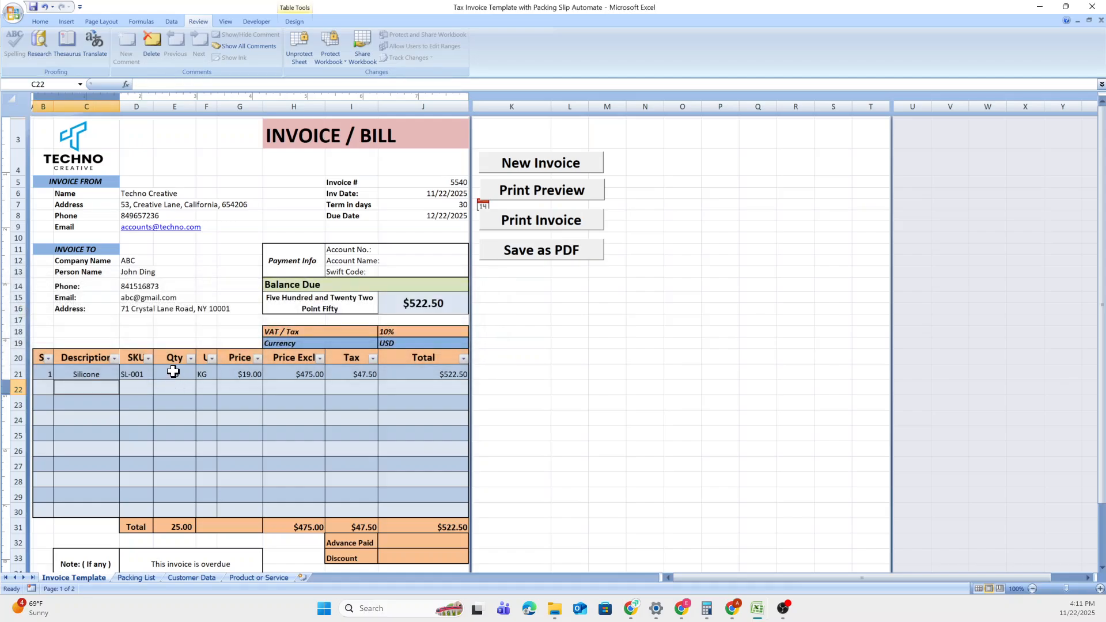
left_click(172, 372)
double_click(185, 371)
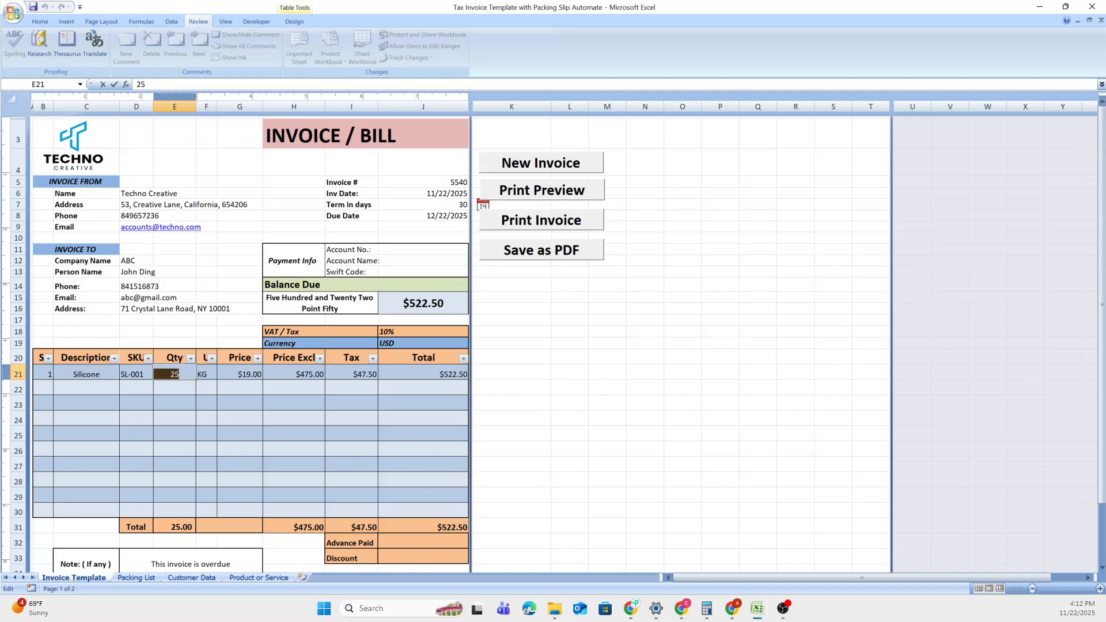
type("0")
key("Return")
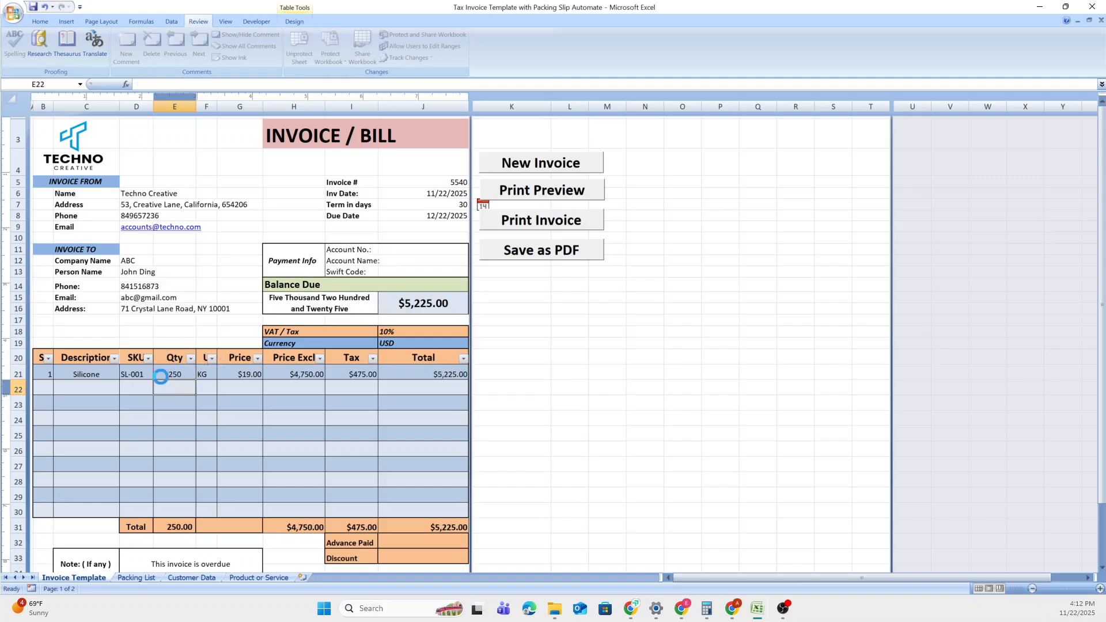
key("Left")
left_click(166, 372)
left_click(101, 372)
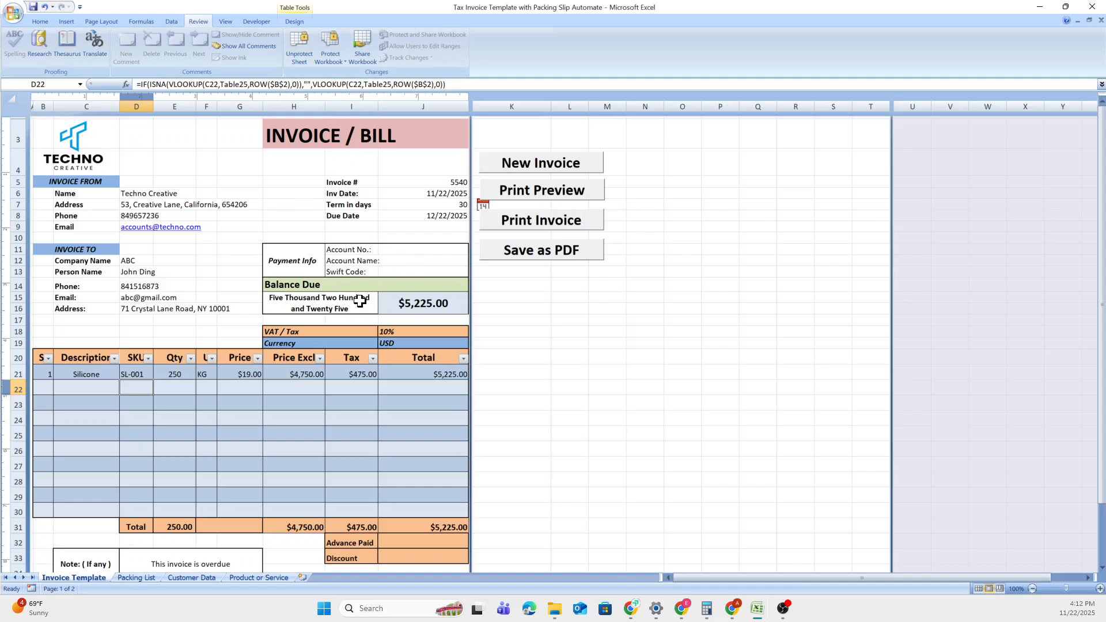
Unprotect the Invoice Template sheet with its password and edit the Account No. in J11.
left_click(303, 57)
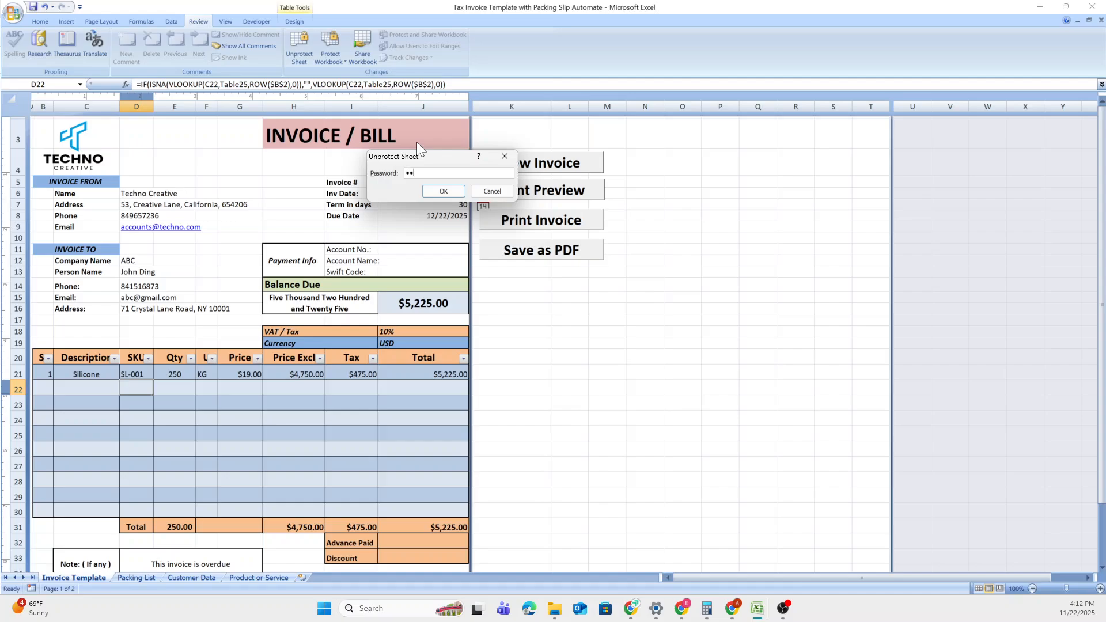
left_click(442, 192)
double_click(414, 250)
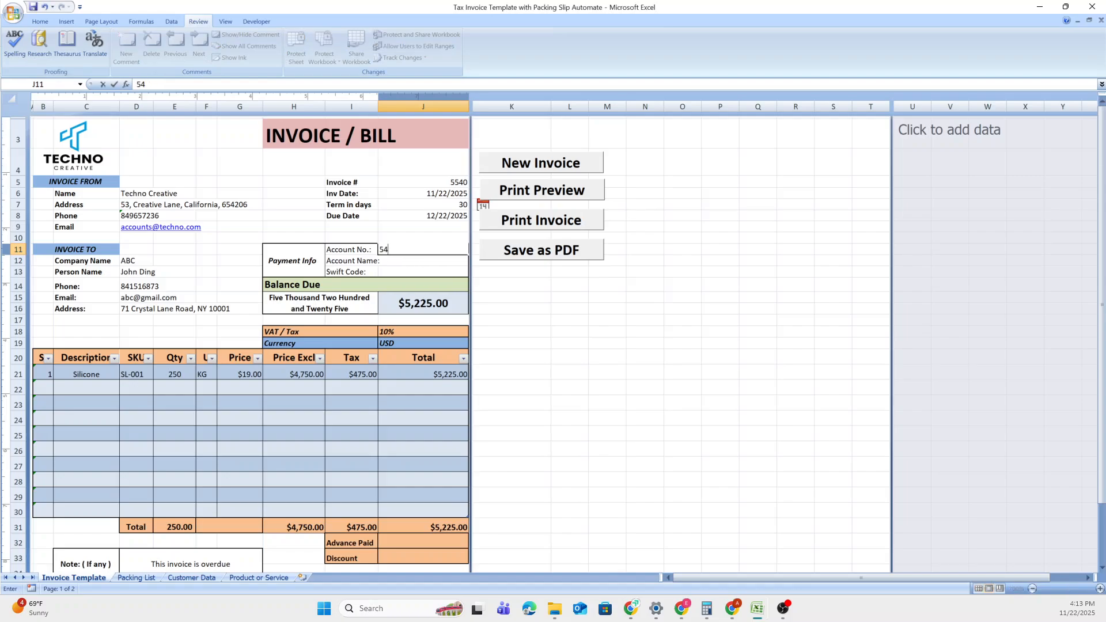
key("Return")
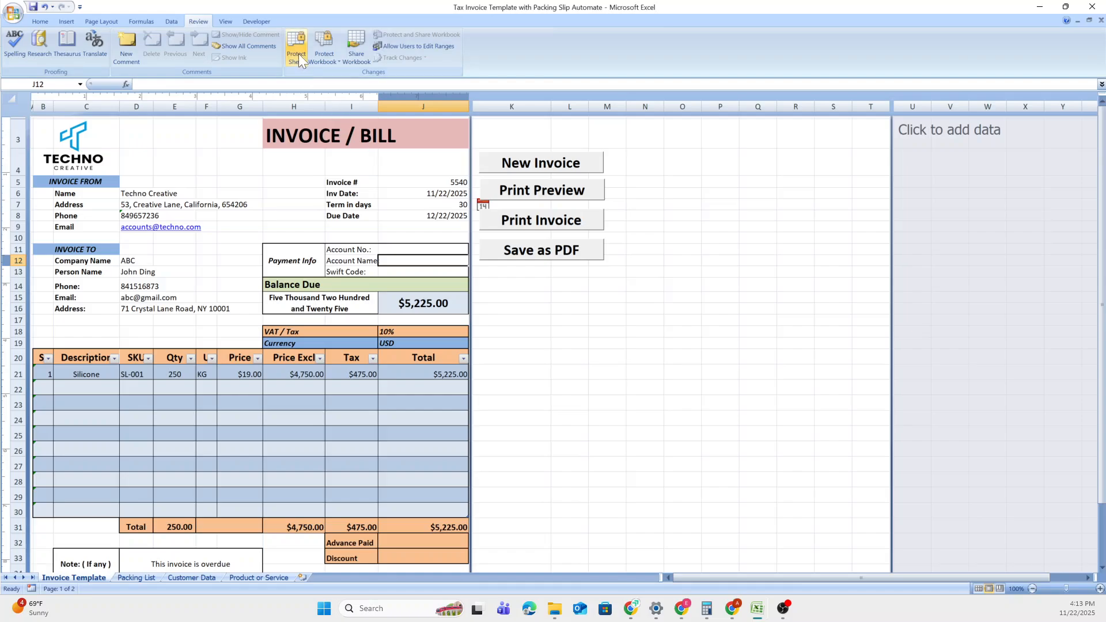
Protect the sheet again with a confirmed password, keeping unlocked cells selectable.
left_click(298, 53)
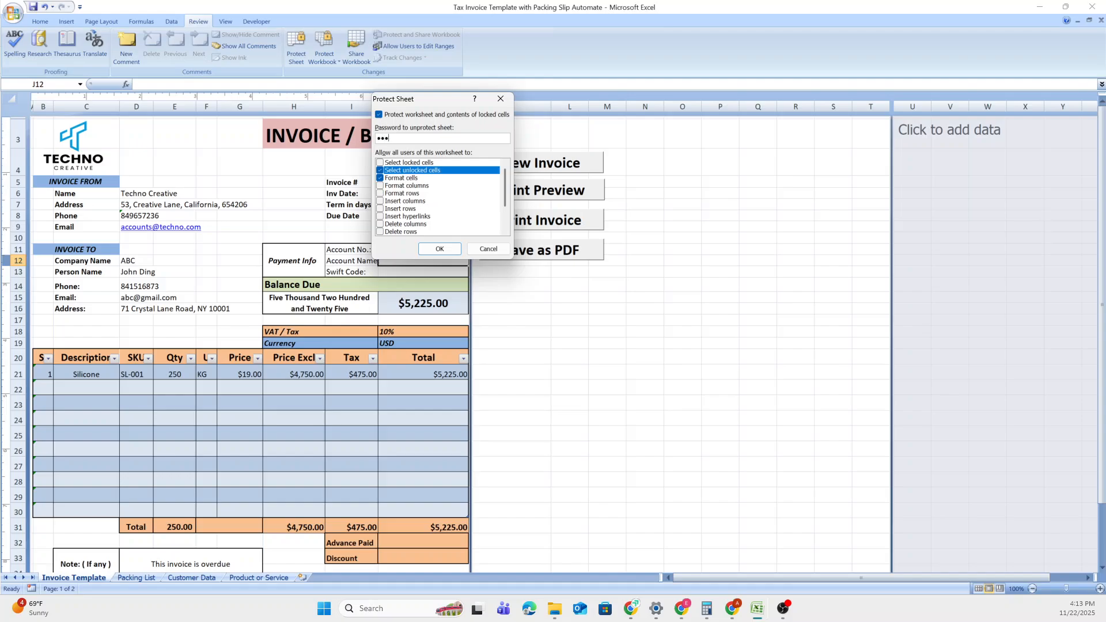
left_click(433, 250)
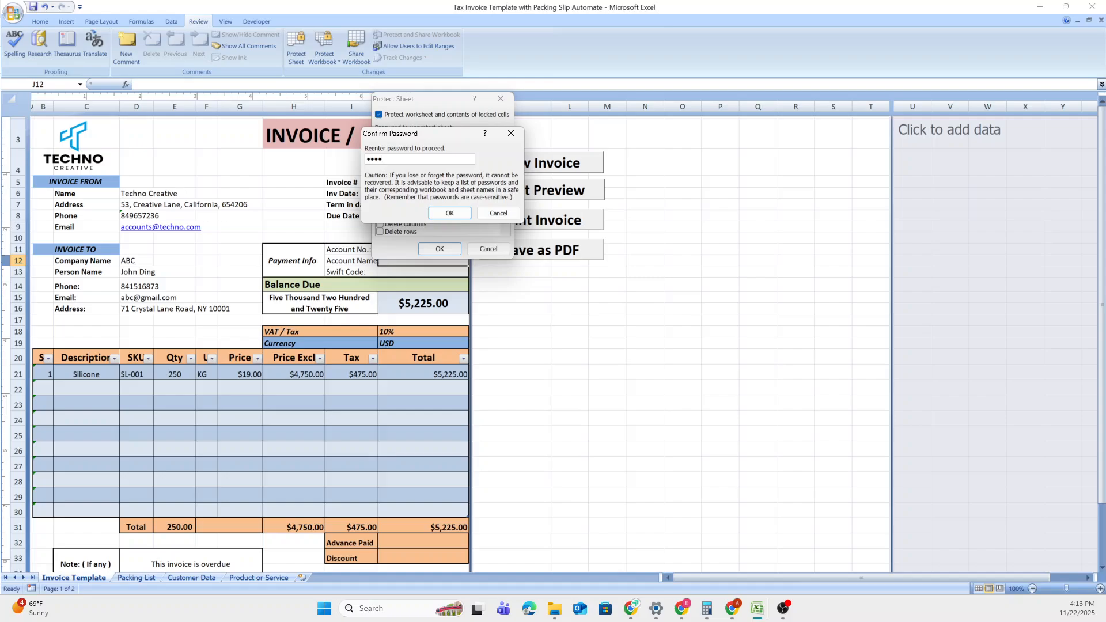
left_click(449, 213)
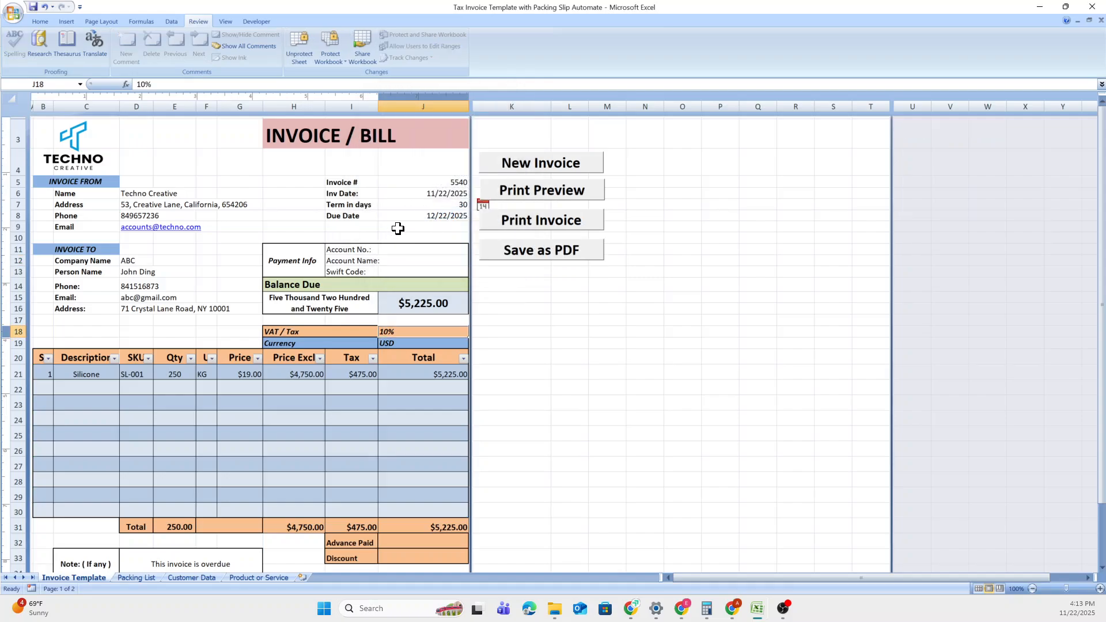
Look over the invoice's description, quantity, company name, term and VAT cells.
left_click(103, 373)
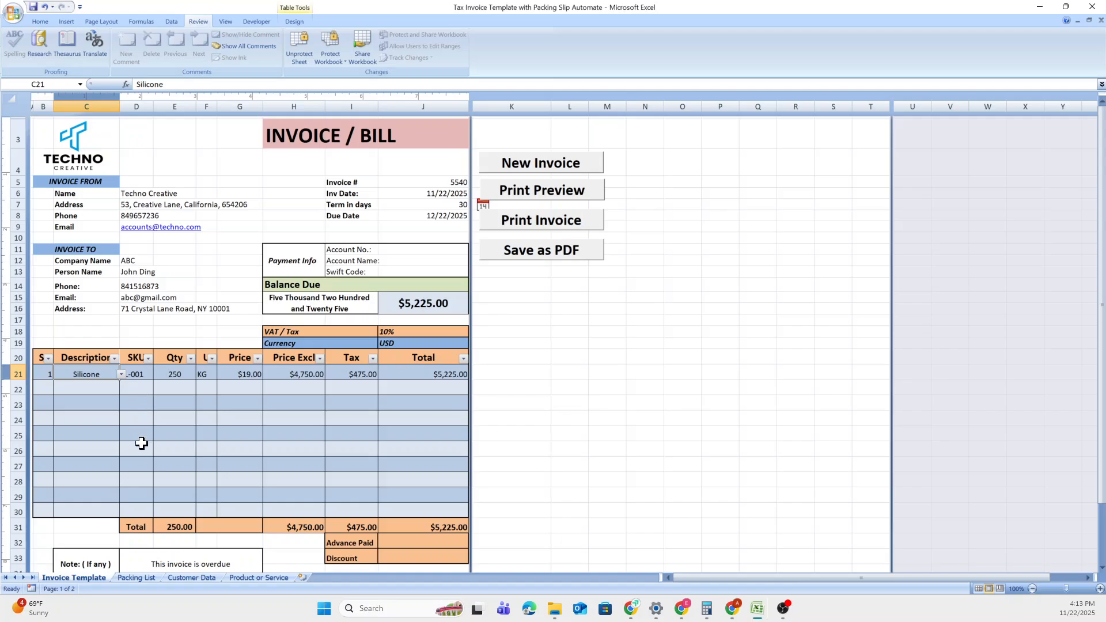
left_click_drag(109, 422, 115, 436)
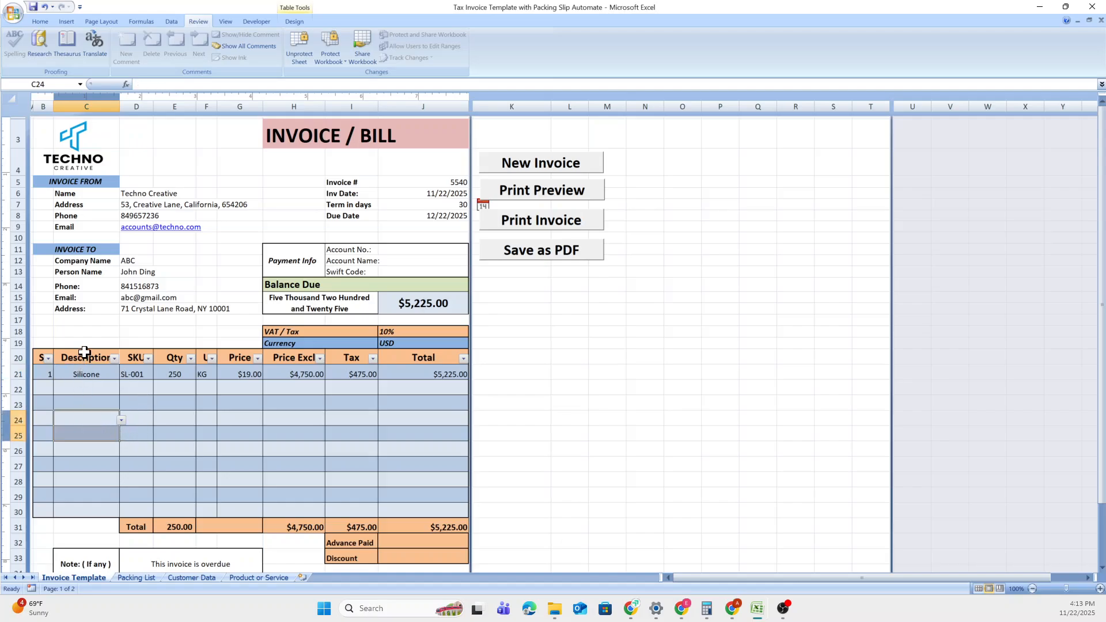
left_click(91, 418)
left_click(91, 393)
left_click(171, 367)
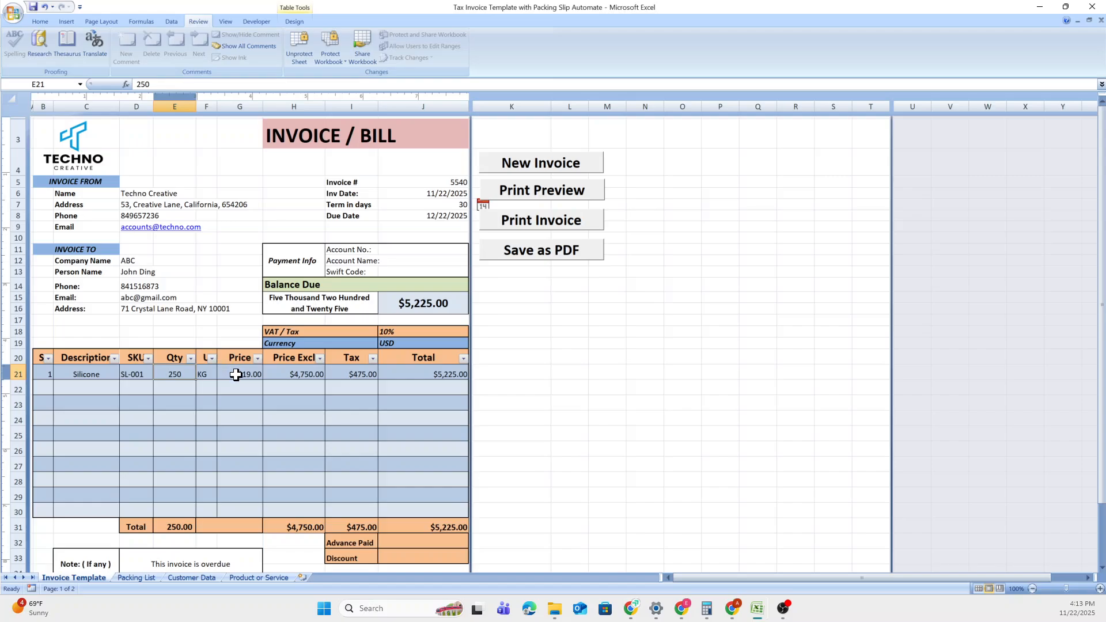
left_click(141, 260)
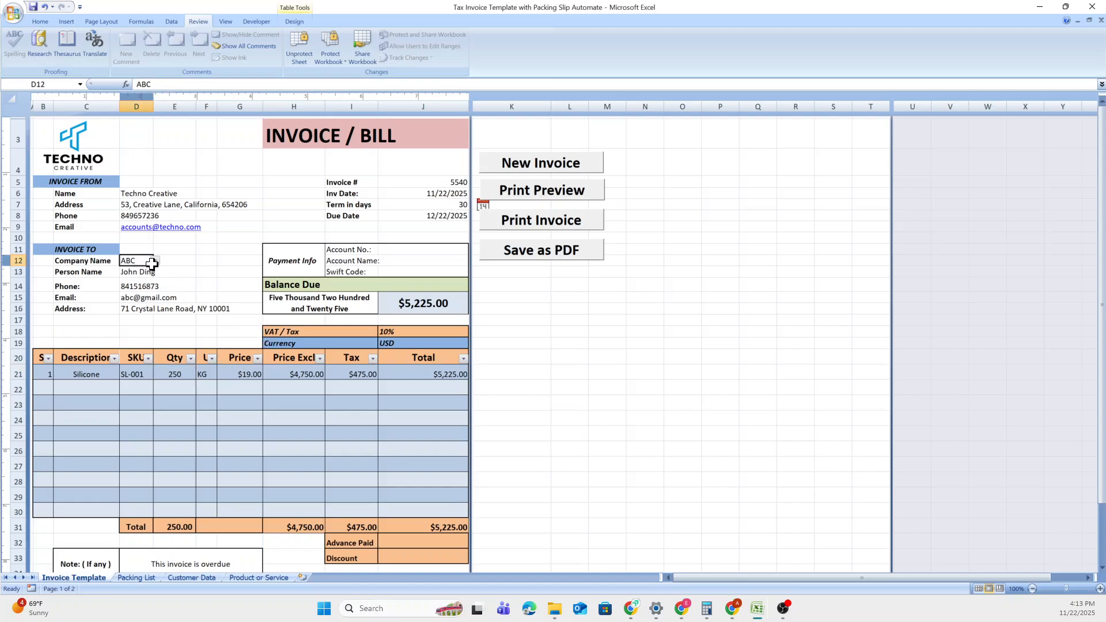
left_click(156, 261)
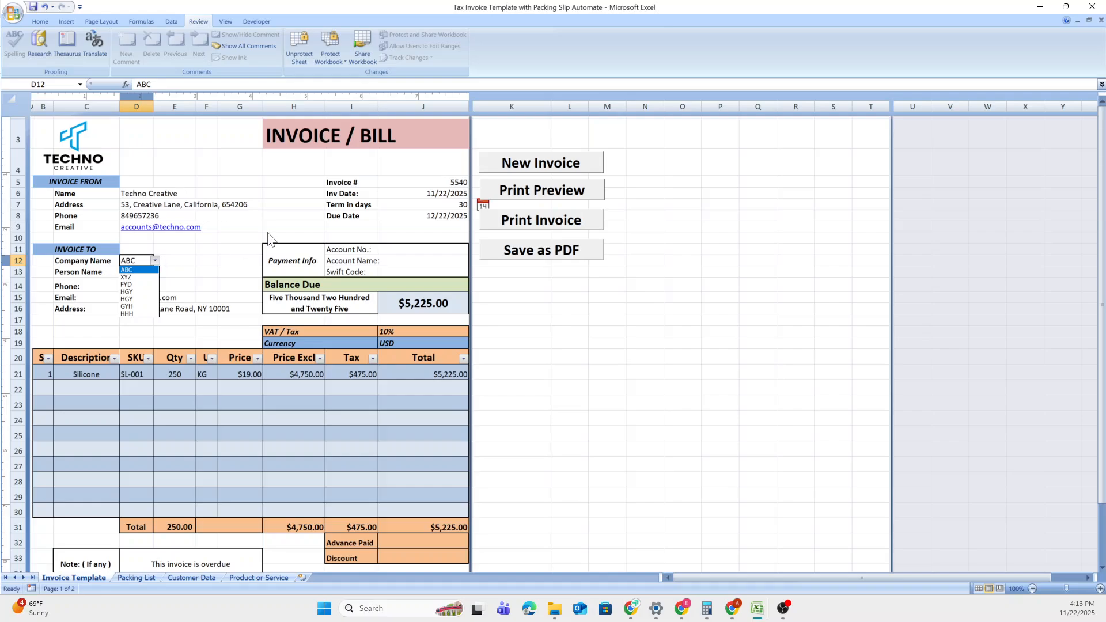
left_click(395, 206)
left_click(396, 202)
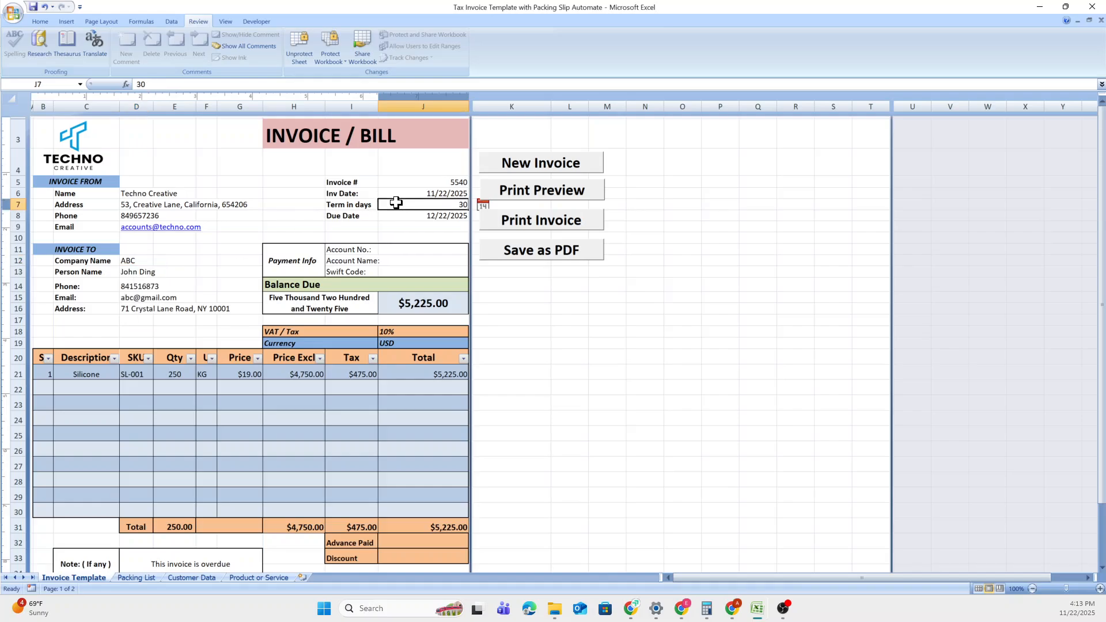
left_click(394, 332)
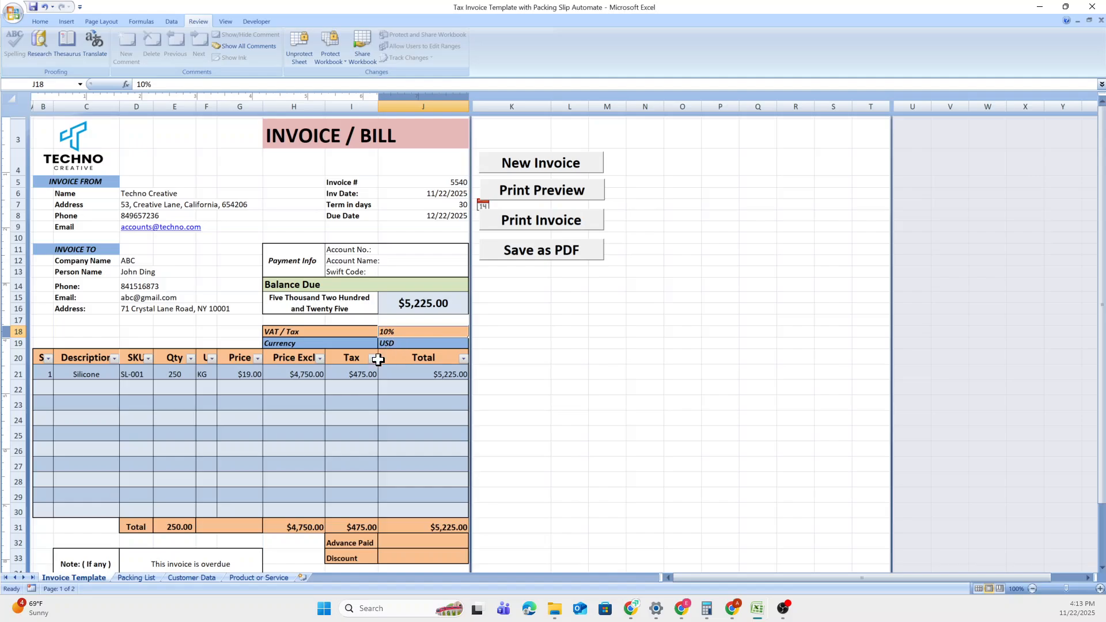
Review each customer's currency in F2–F4 on Customer Data, then return to Invoice Template.
left_click(199, 578)
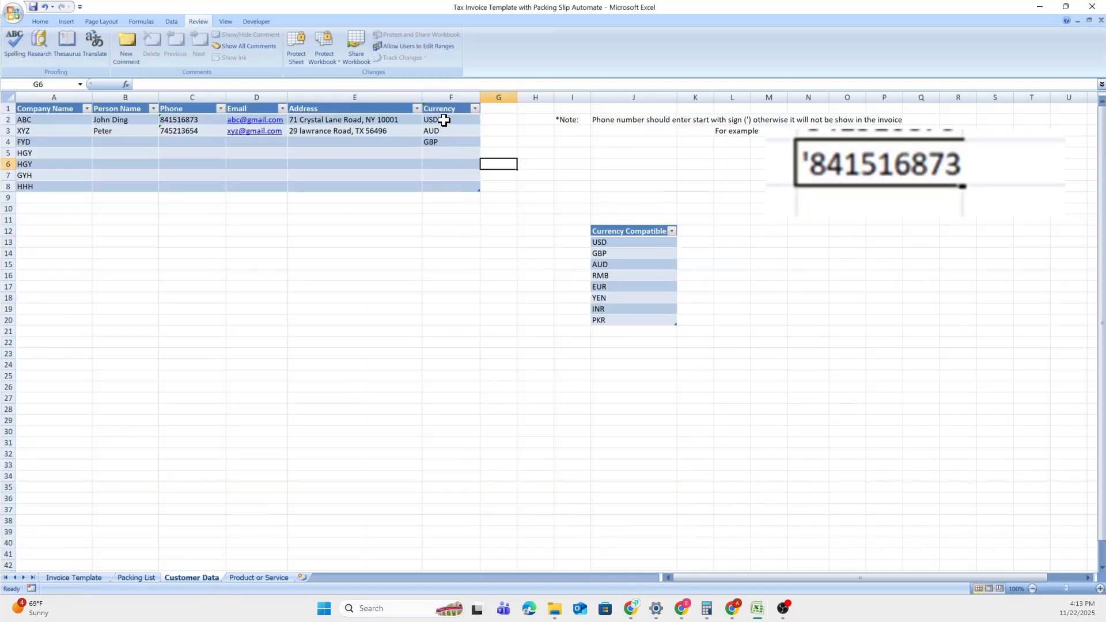
left_click(446, 119)
left_click(451, 131)
left_click(455, 142)
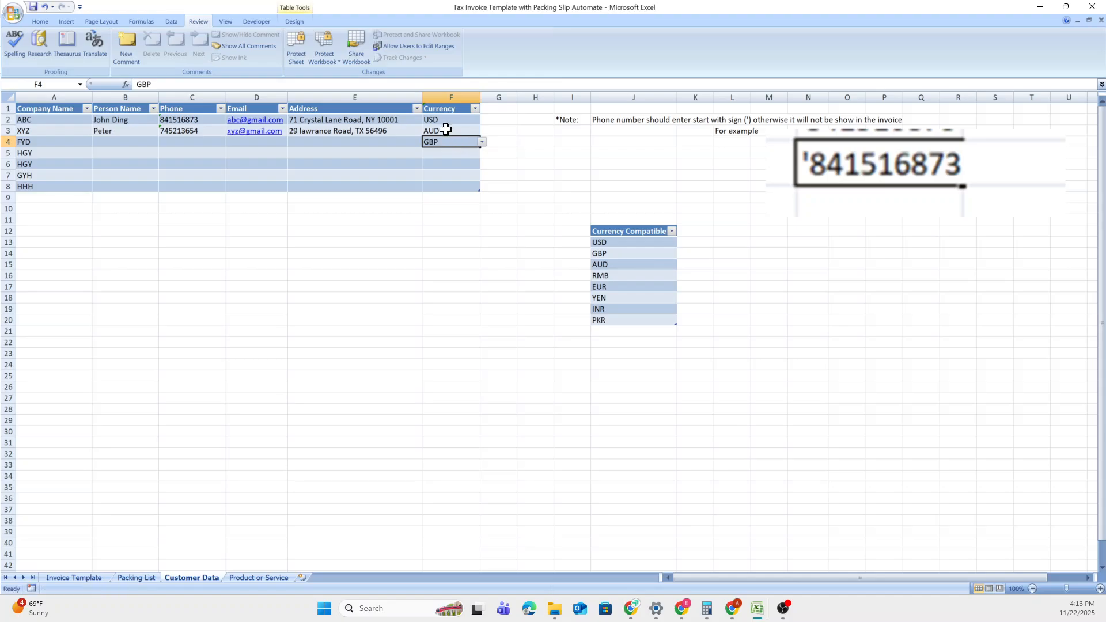
left_click(445, 131)
left_click(444, 119)
left_click(447, 133)
left_click(448, 141)
left_click(102, 577)
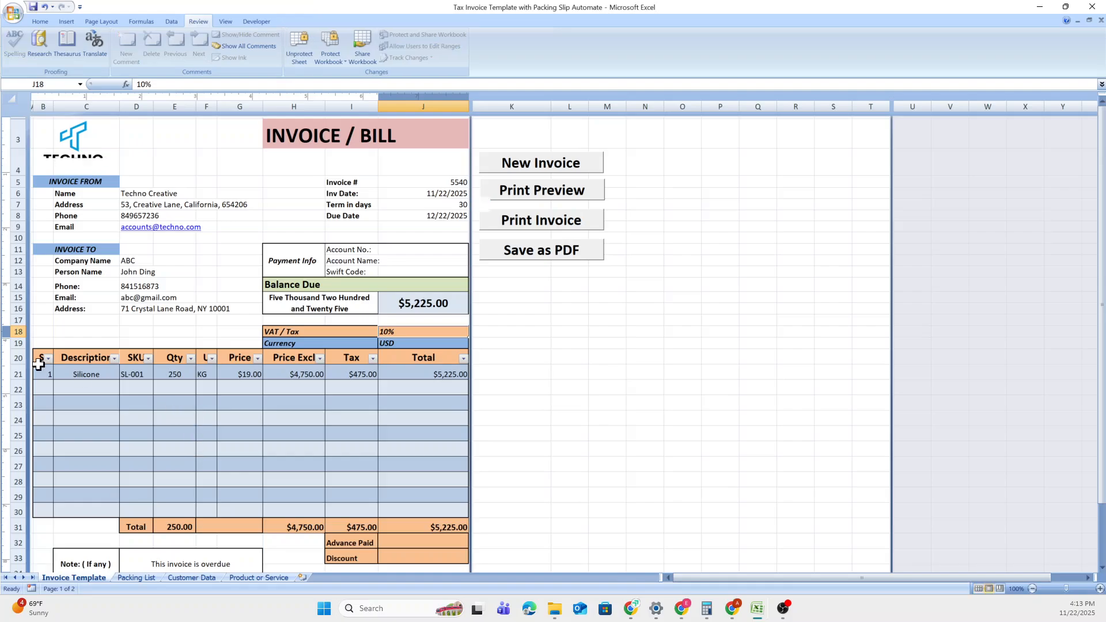
Enter 250 as Advance Paid in J32 and 250 as Discount in J33.
scroll(137, 354, "down", 1)
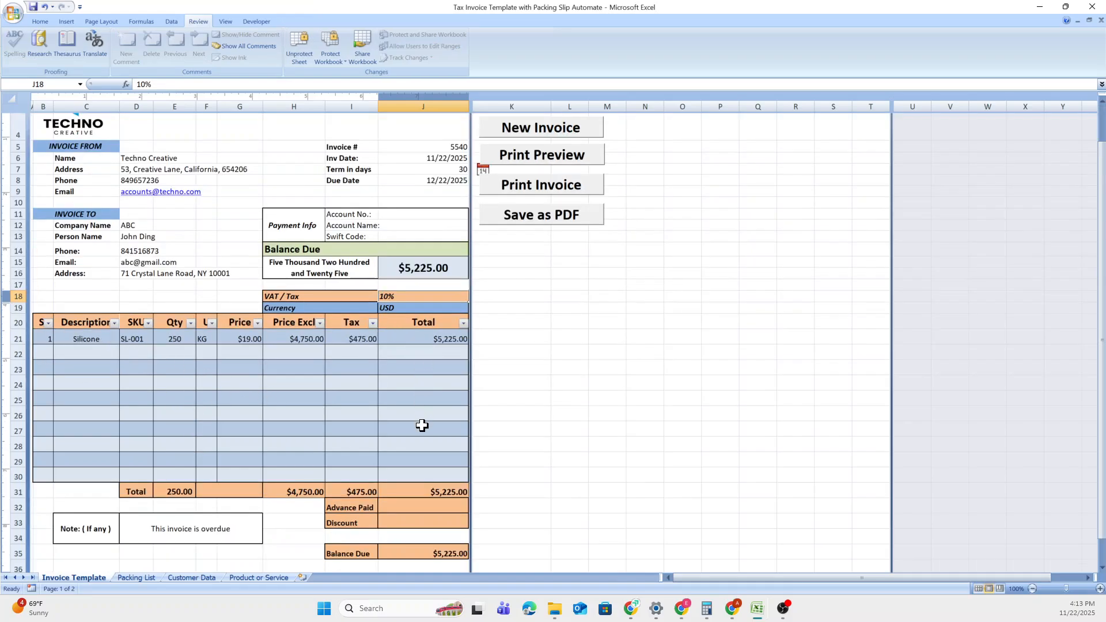
scroll(426, 432, "down", 1)
left_click(431, 455)
type("250")
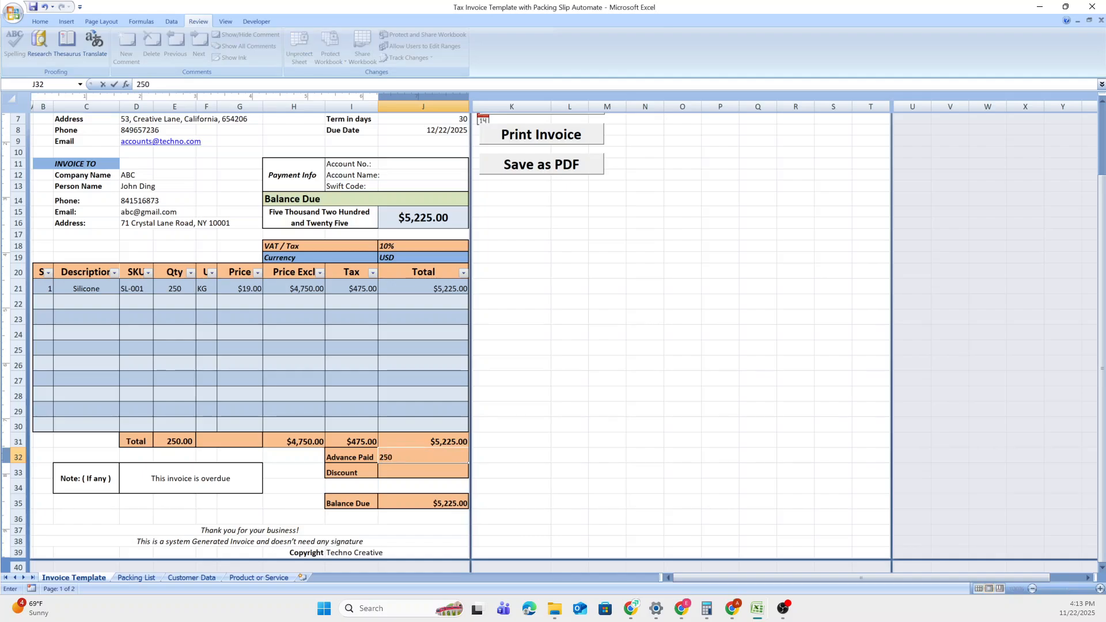
key("Return")
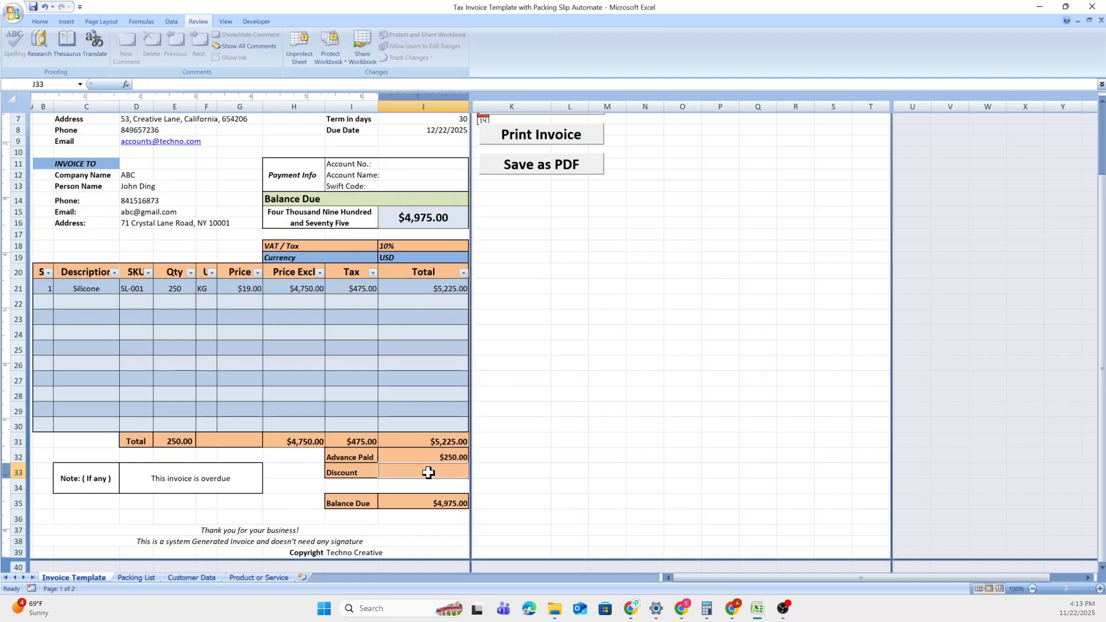
type("250")
key("Return")
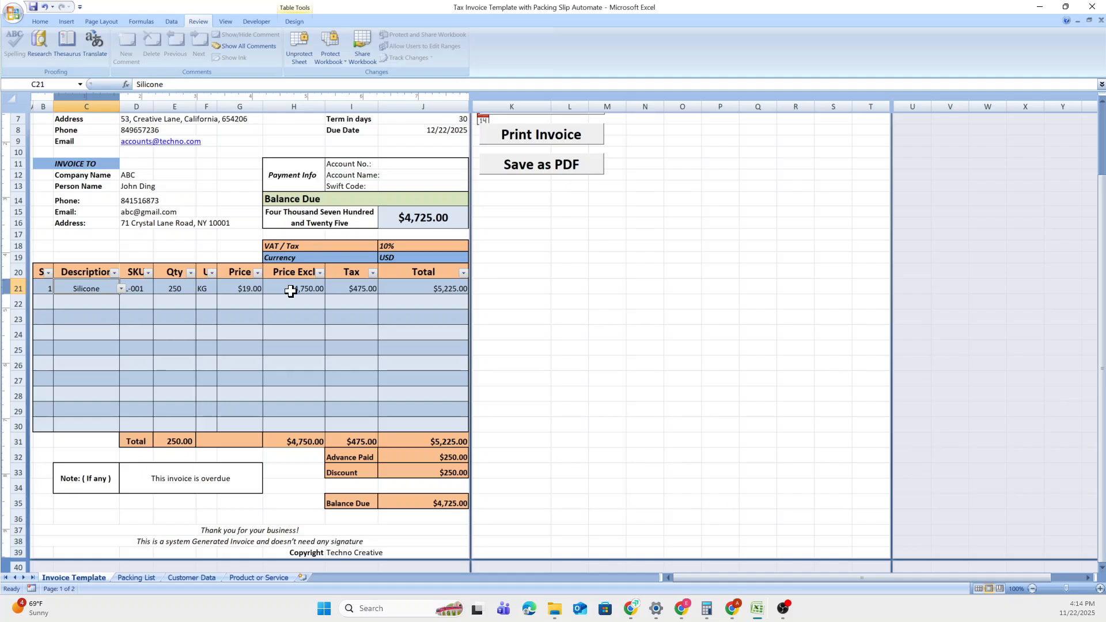
Check the overdue note, then view packing slip 5540 on the Packing List sheet.
left_click(153, 485)
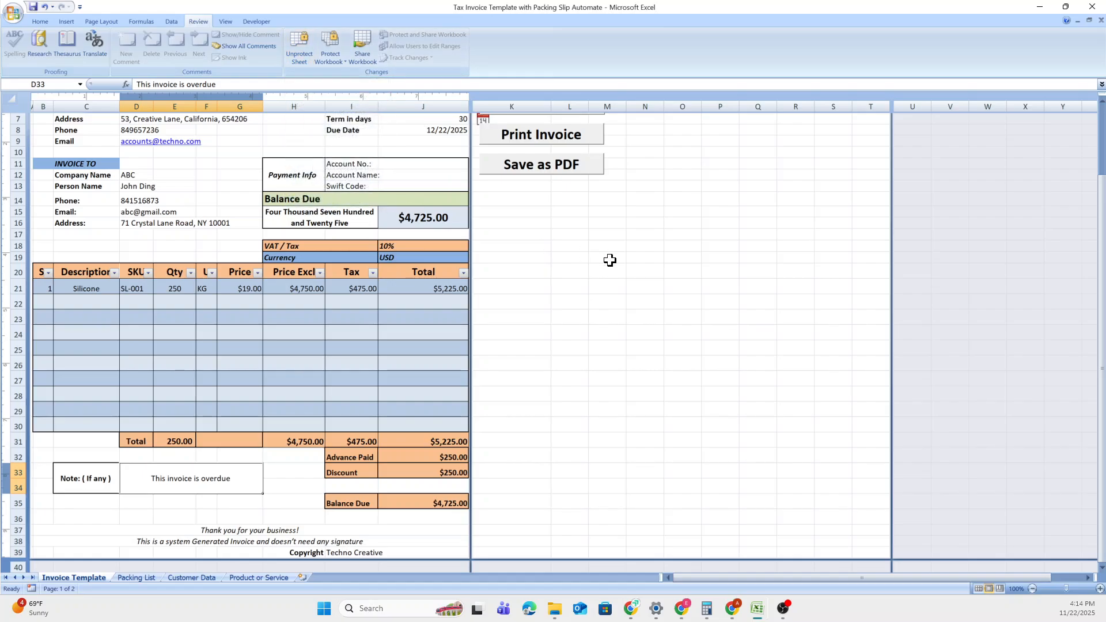
scroll(296, 320, "up", 2)
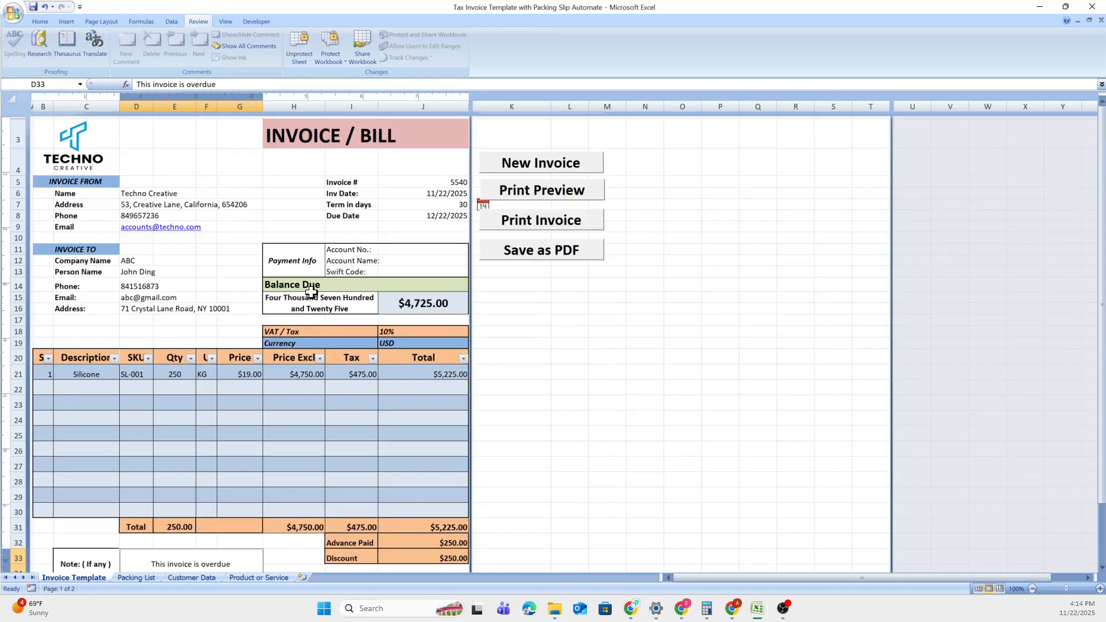
left_click(136, 577)
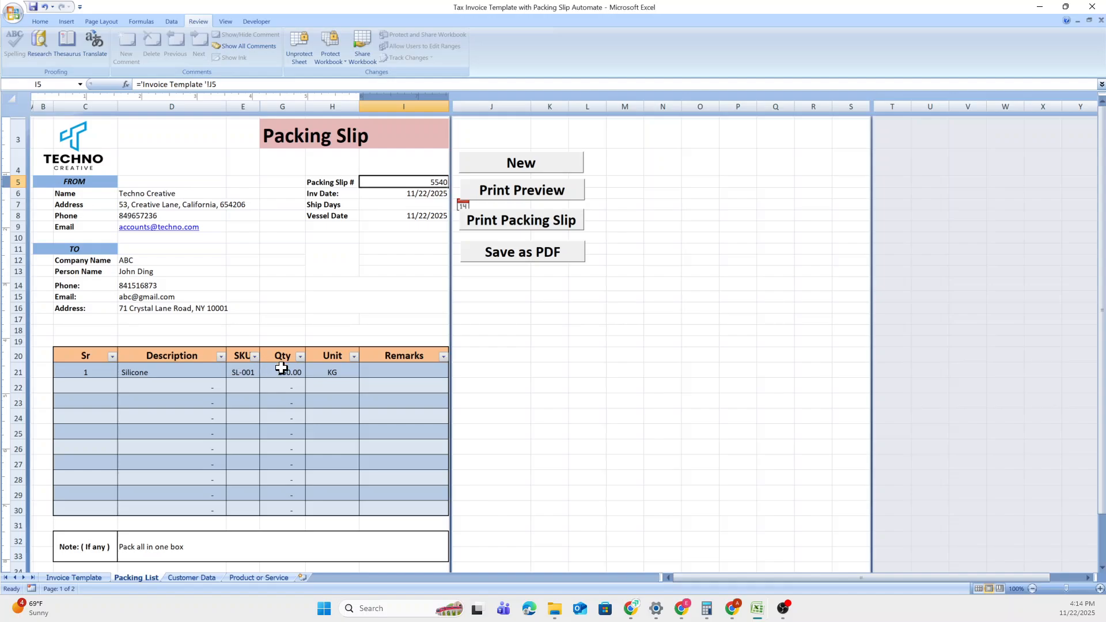
Scroll through the packing slip to its 'Pack all in one box' note.
scroll(263, 372, "down", 1)
scroll(230, 414, "down", 1)
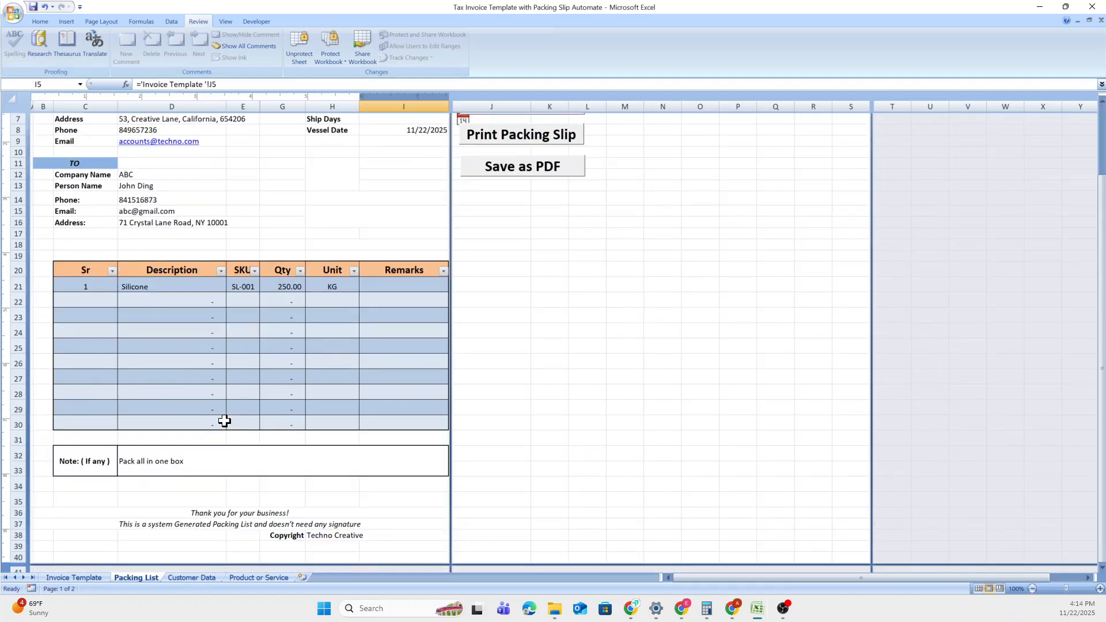
left_click(193, 468)
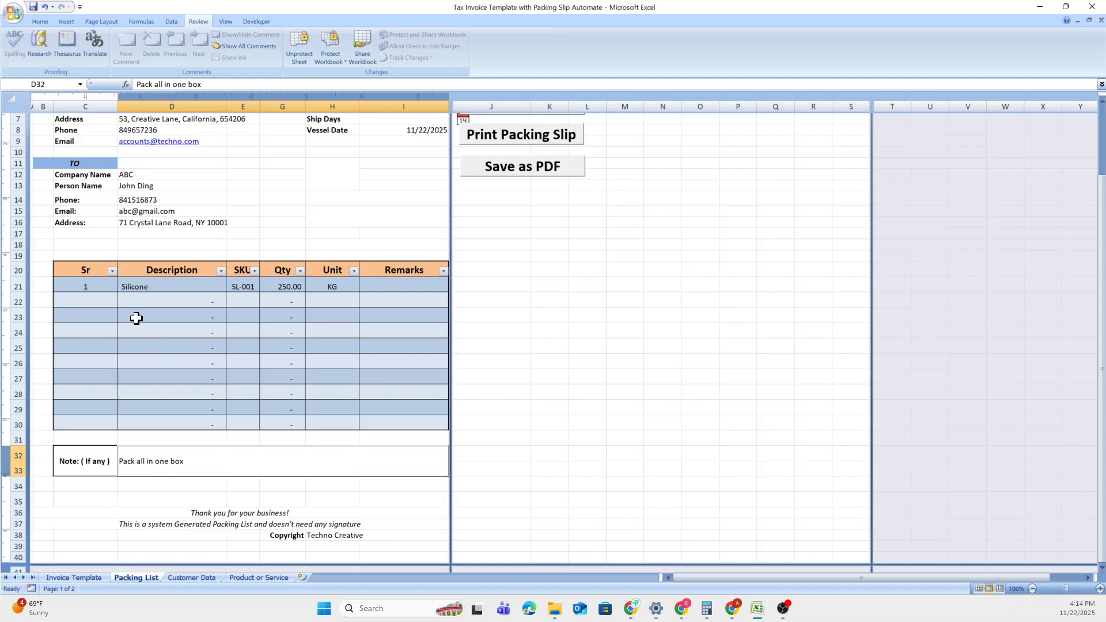
scroll(316, 333, "up", 2)
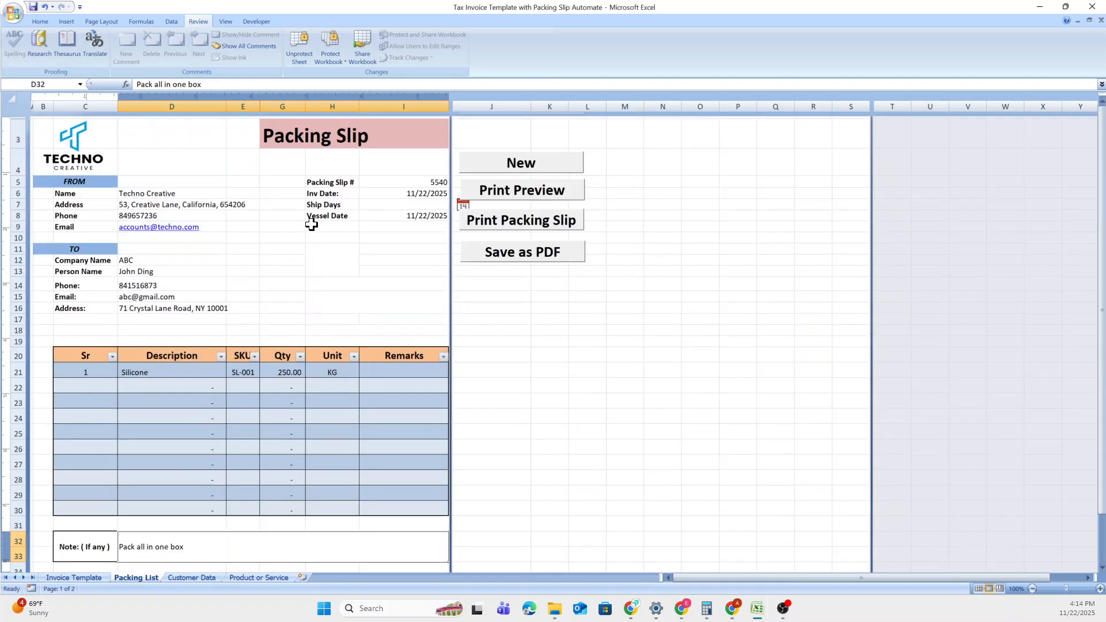
Confirm Unprotect Sheet asks for a password, then return to the Invoice Template.
left_click(303, 50)
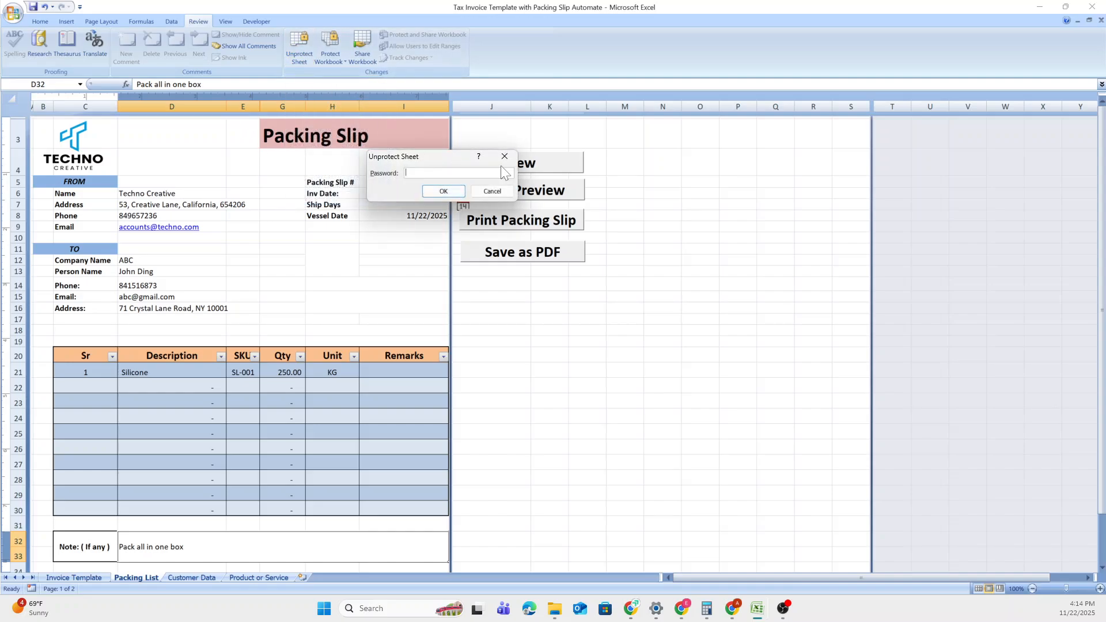
left_click(510, 161)
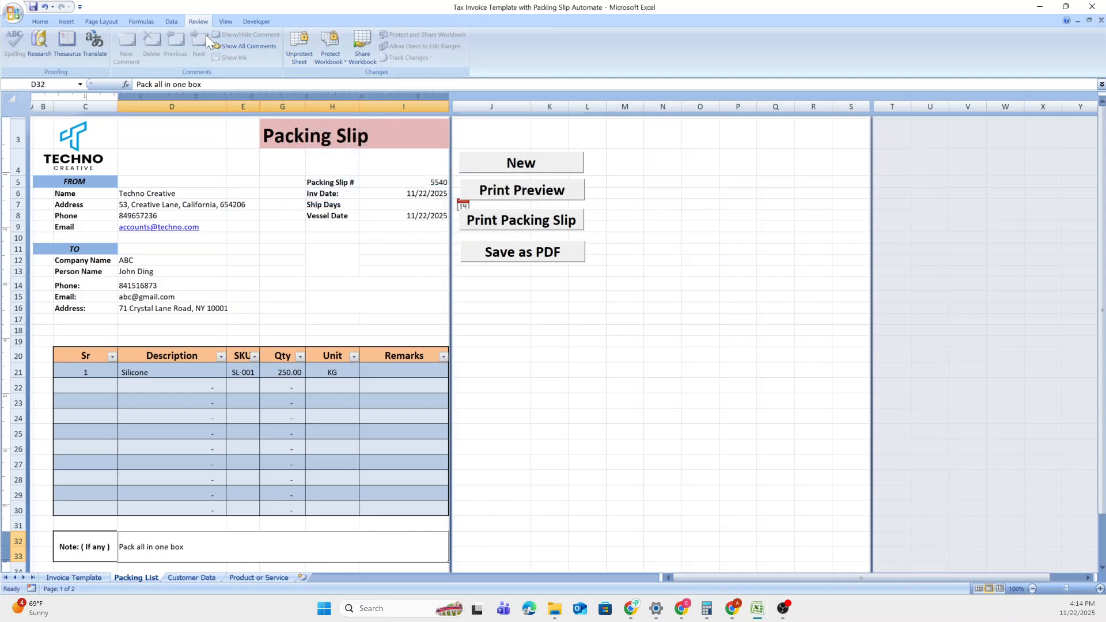
left_click(95, 577)
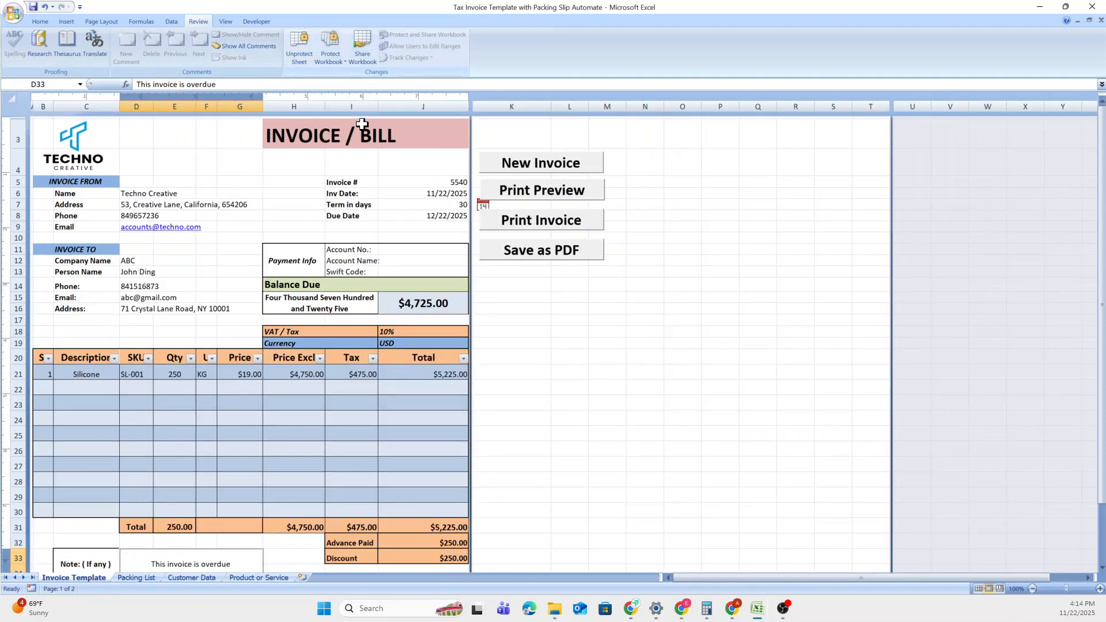
left_click(533, 200)
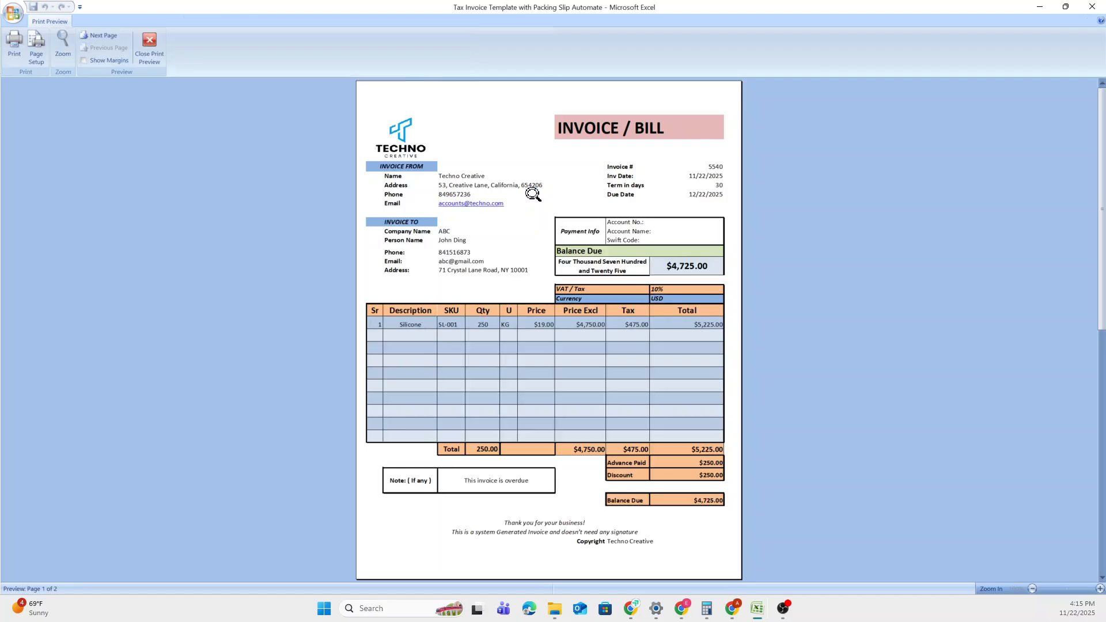
left_click(145, 44)
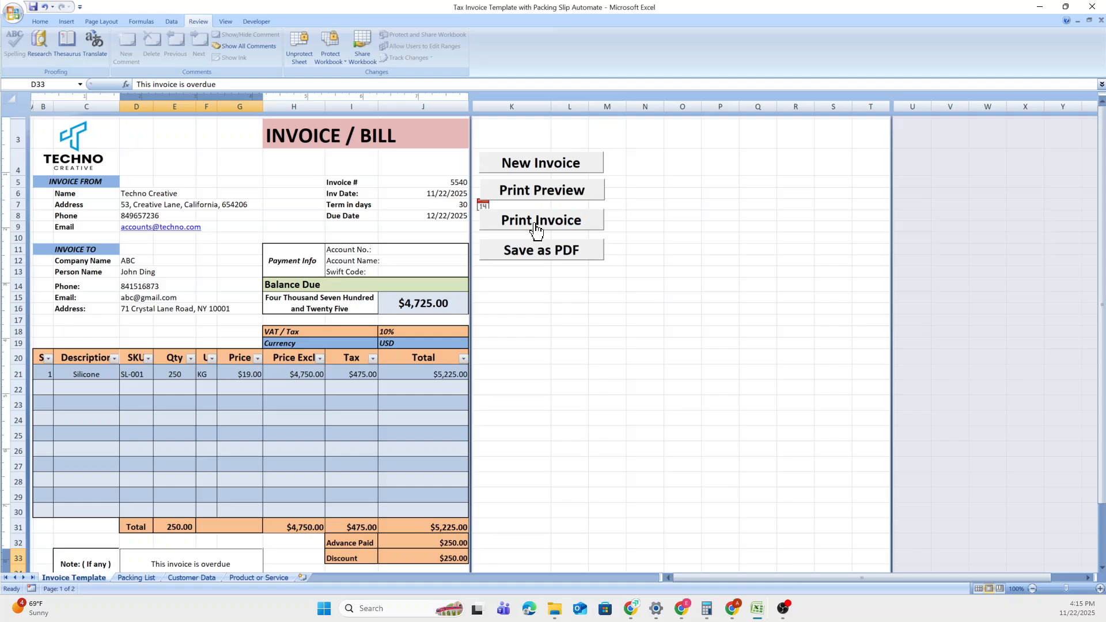
left_click(535, 225)
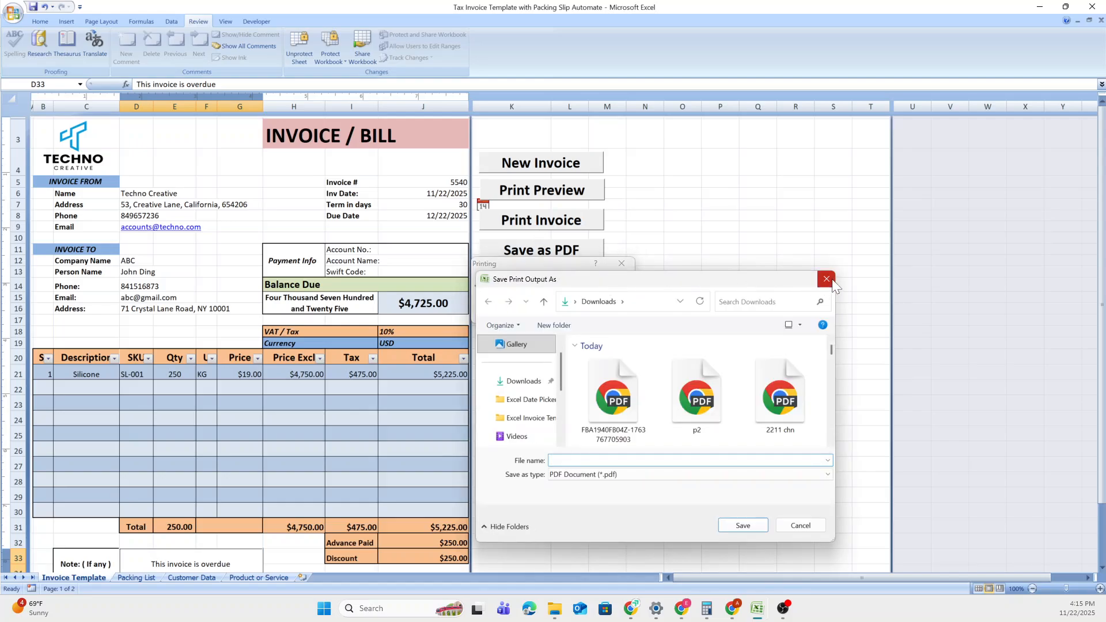
left_click(800, 525)
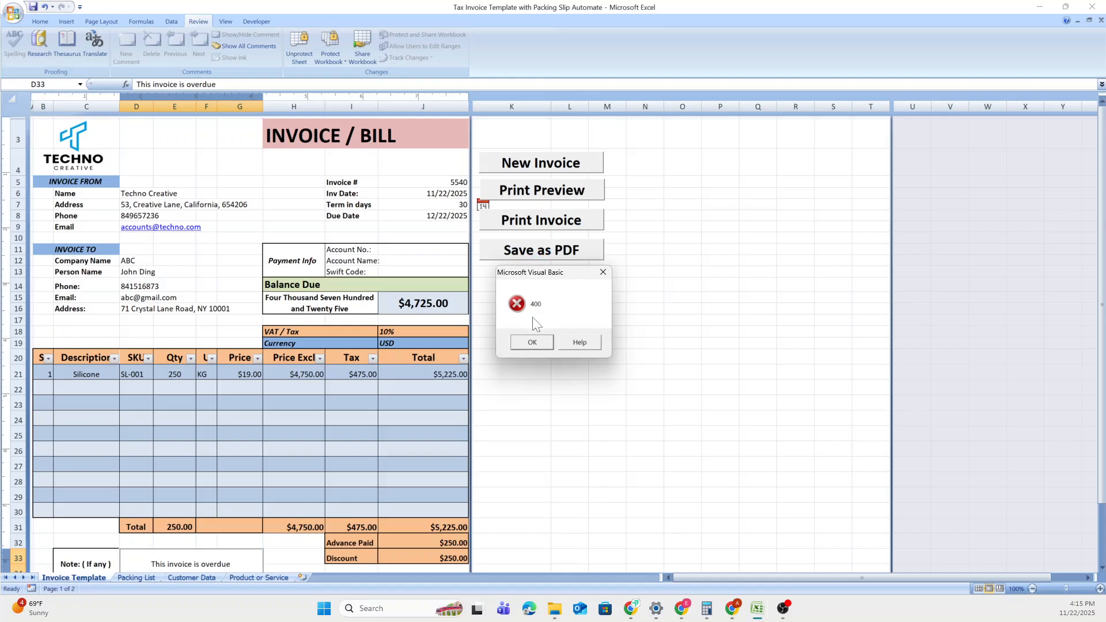
left_click(532, 343)
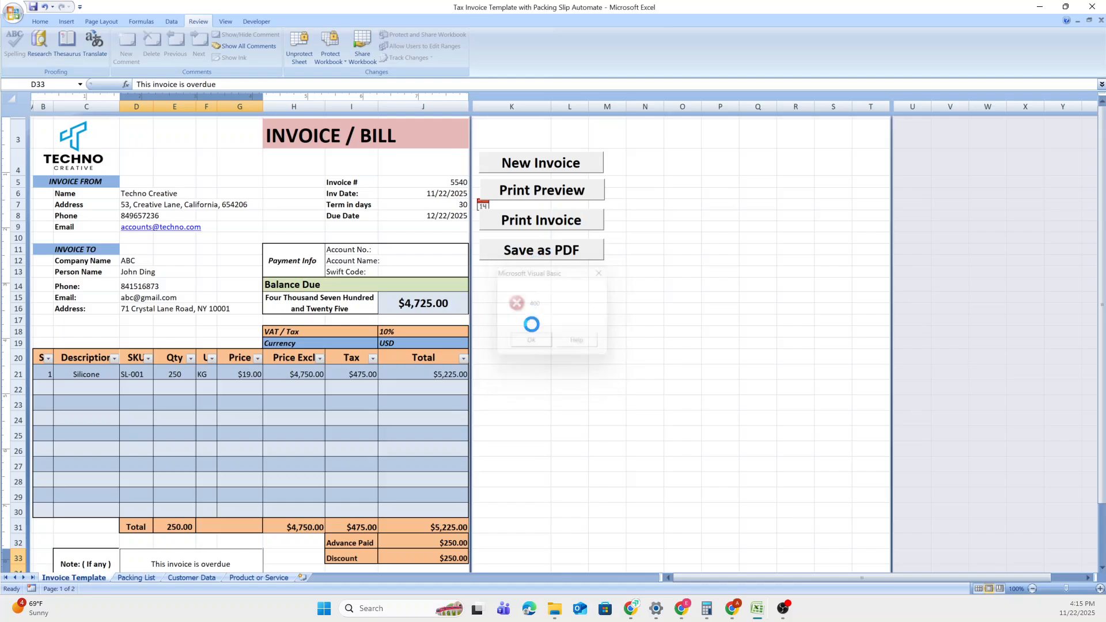
left_click(536, 251)
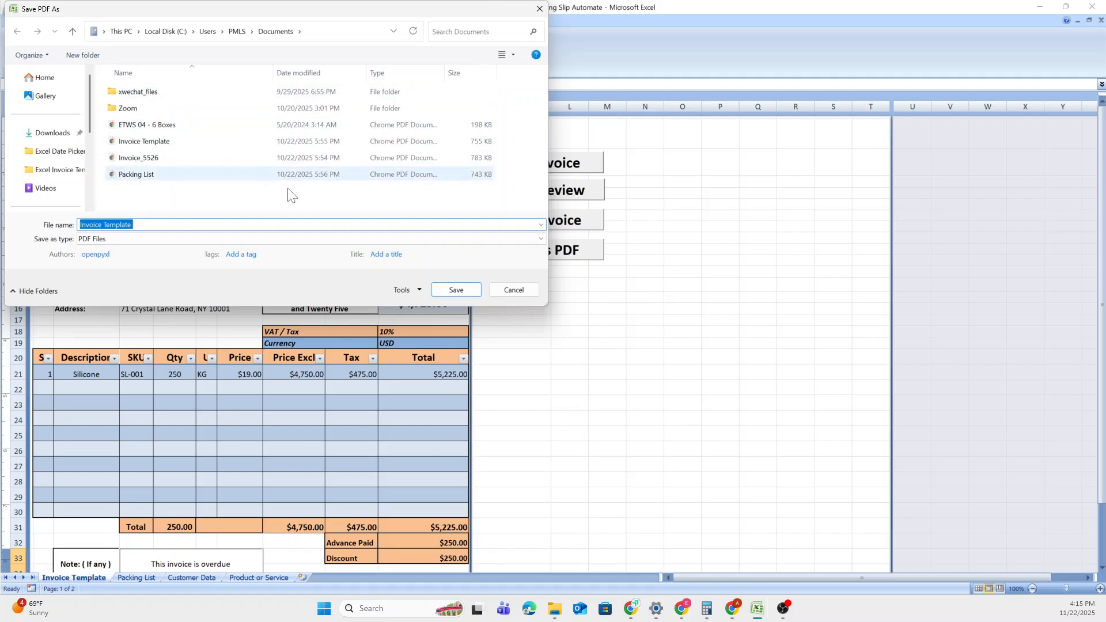
left_click(521, 288)
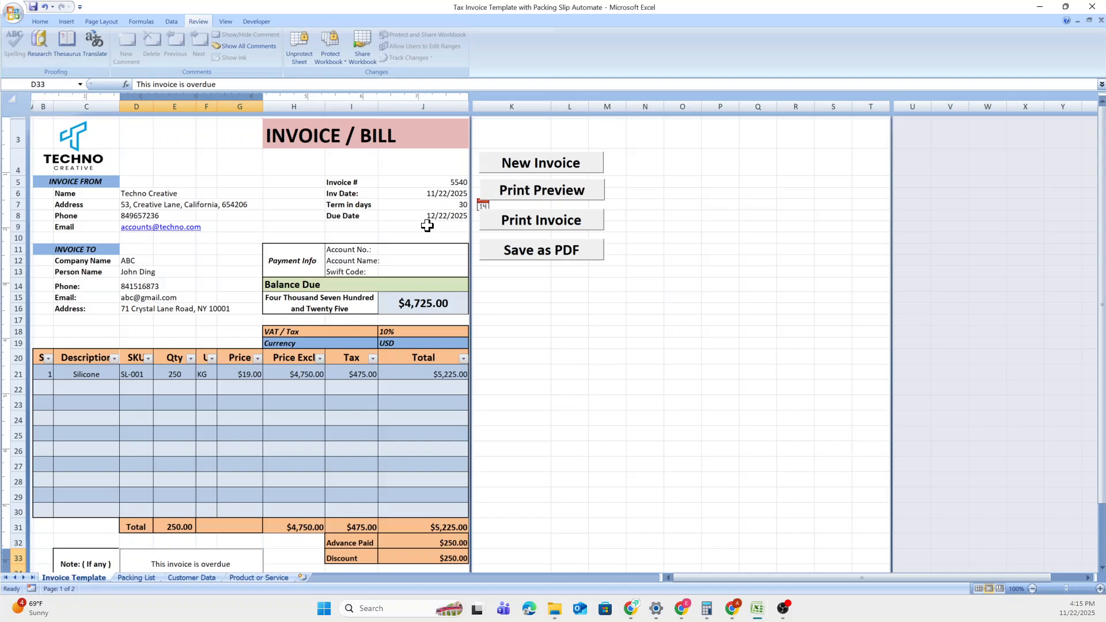
Reset the form with New Invoice and review blank invoice 5541 dated 11/22/2025.
left_click(530, 168)
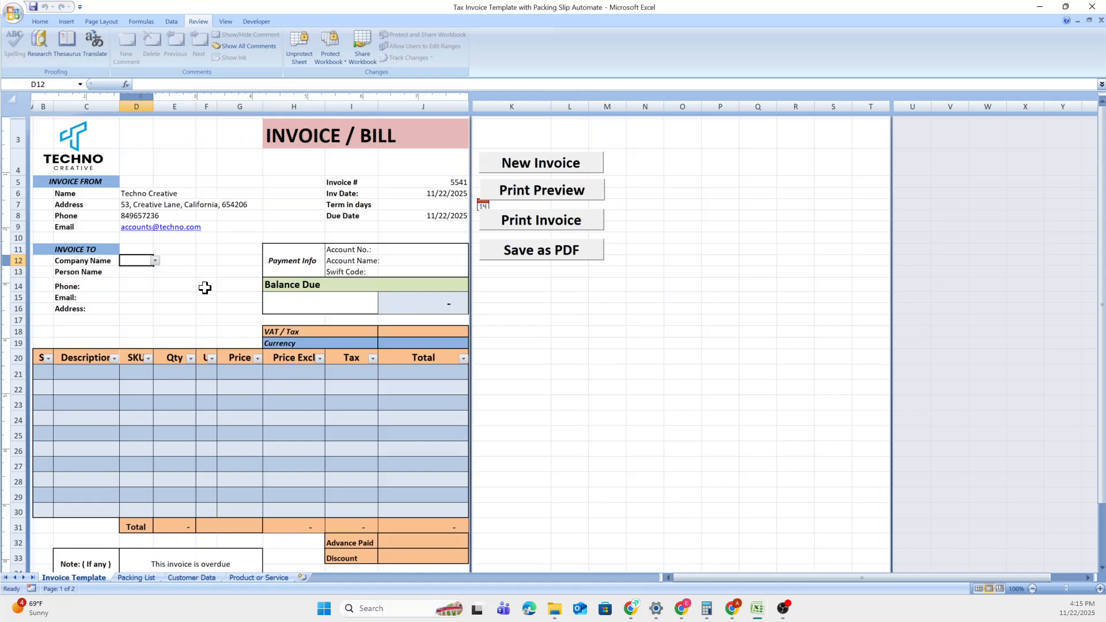
left_click(464, 183)
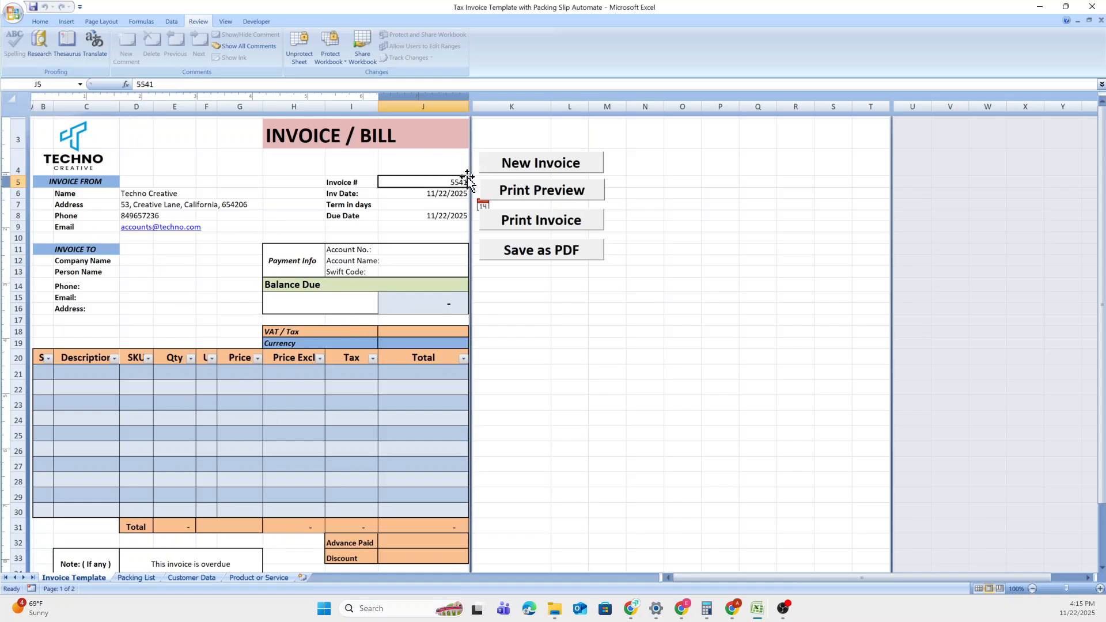
scroll(354, 353, "down", 2)
scroll(354, 353, "up", 1)
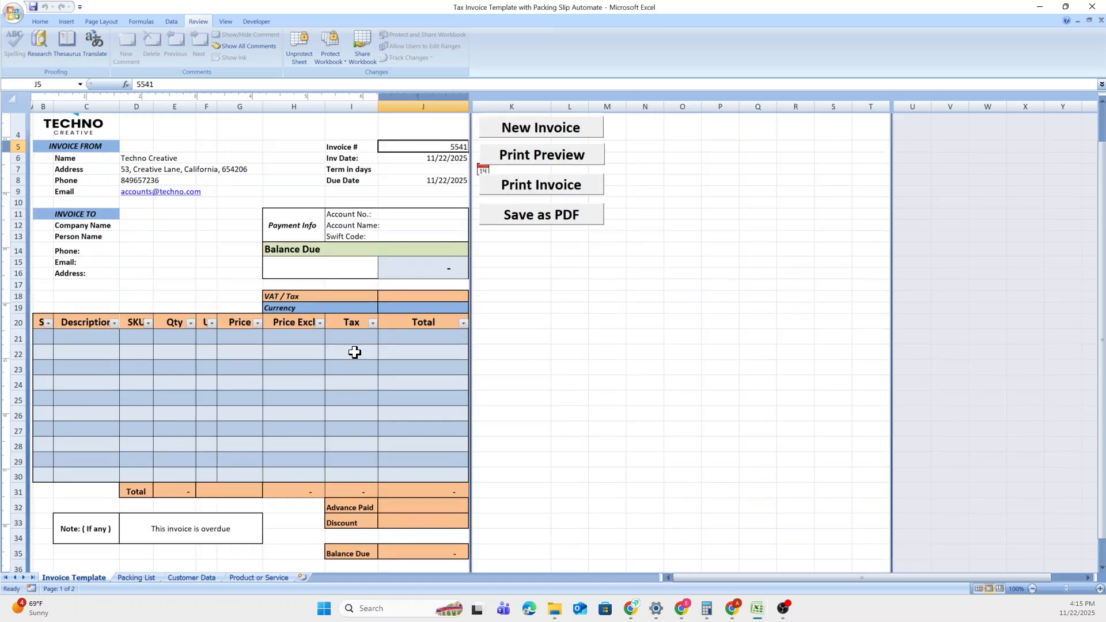
scroll(261, 314, "down", 2)
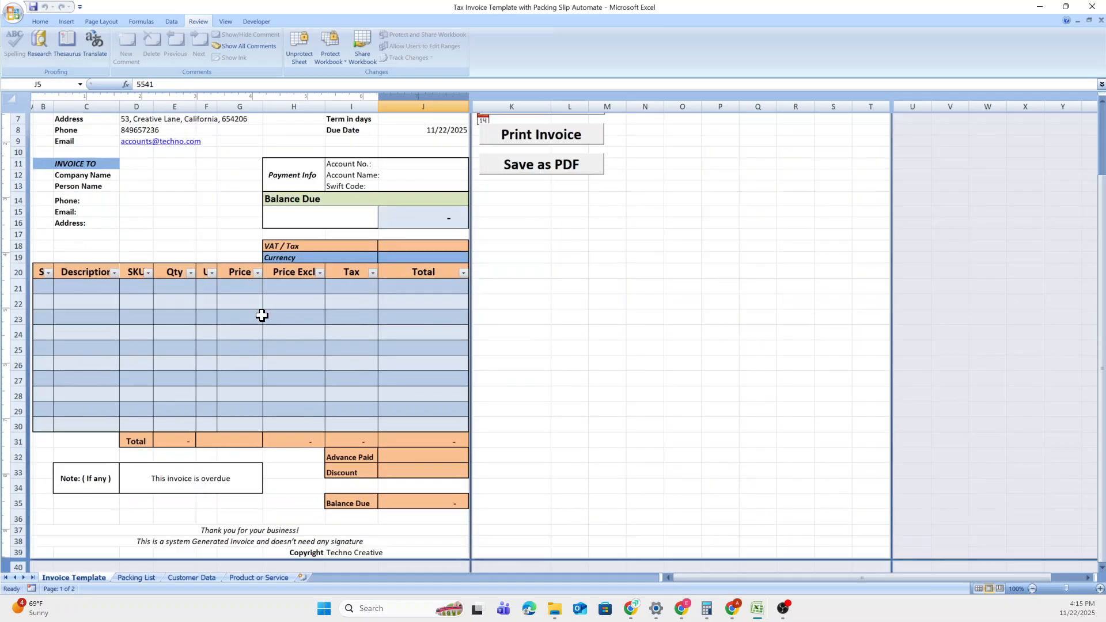
scroll(261, 315, "down", 1)
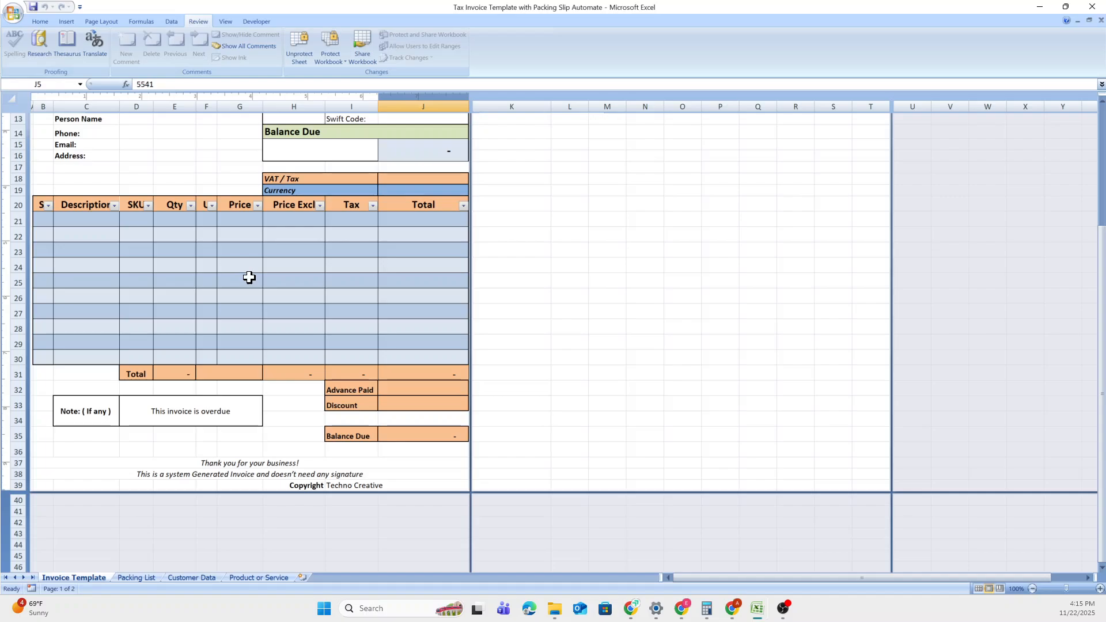
scroll(249, 277, "up", 3)
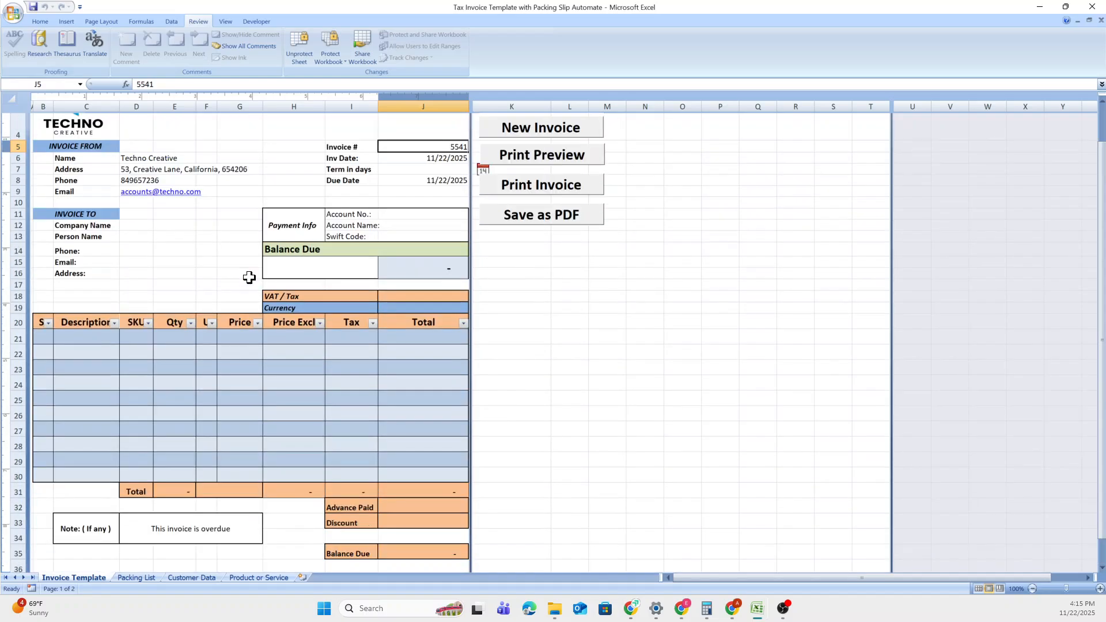
scroll(251, 272, "up", 1)
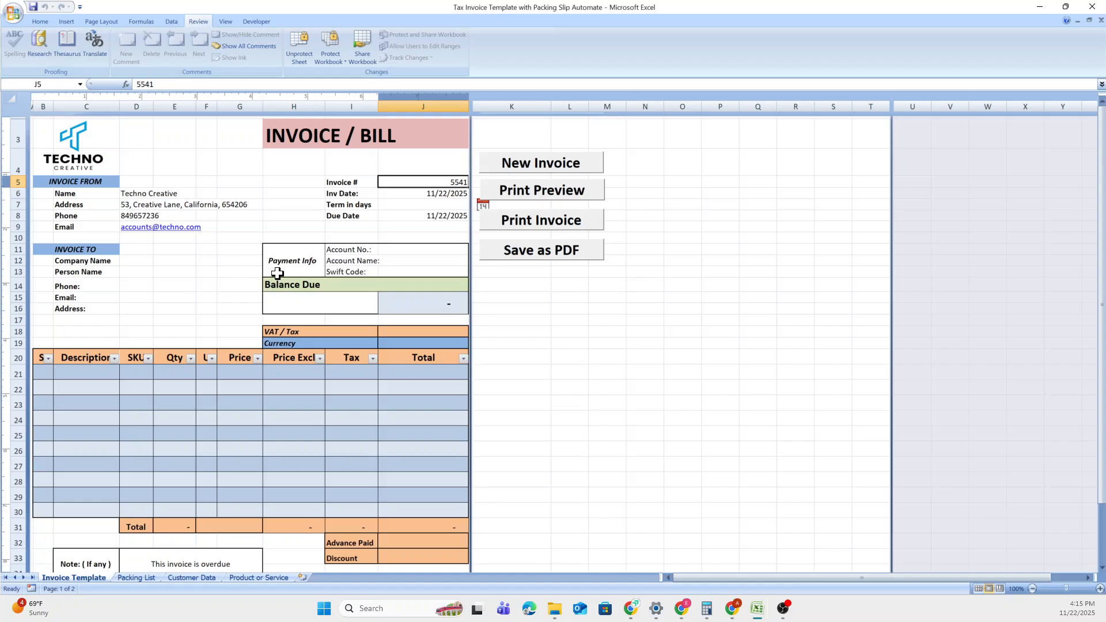